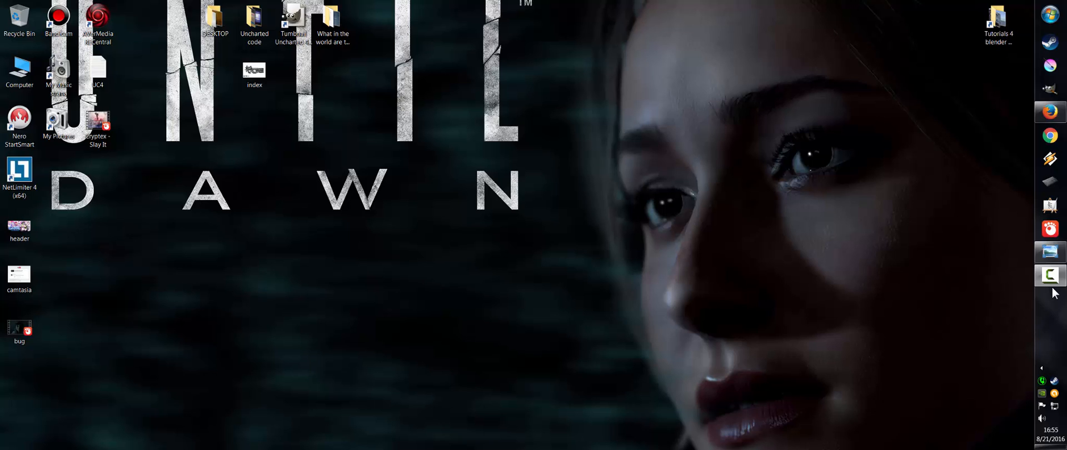
# View the screenshot of the viewer's question about adding fonts to Camtasia 8, and minimize the image viewer
pyautogui.click(1050, 251)
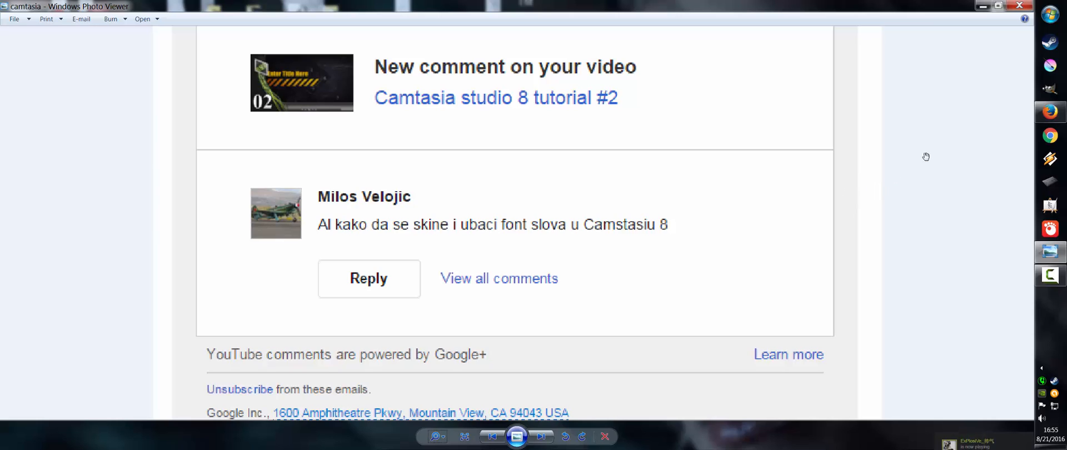
pyautogui.click(983, 7)
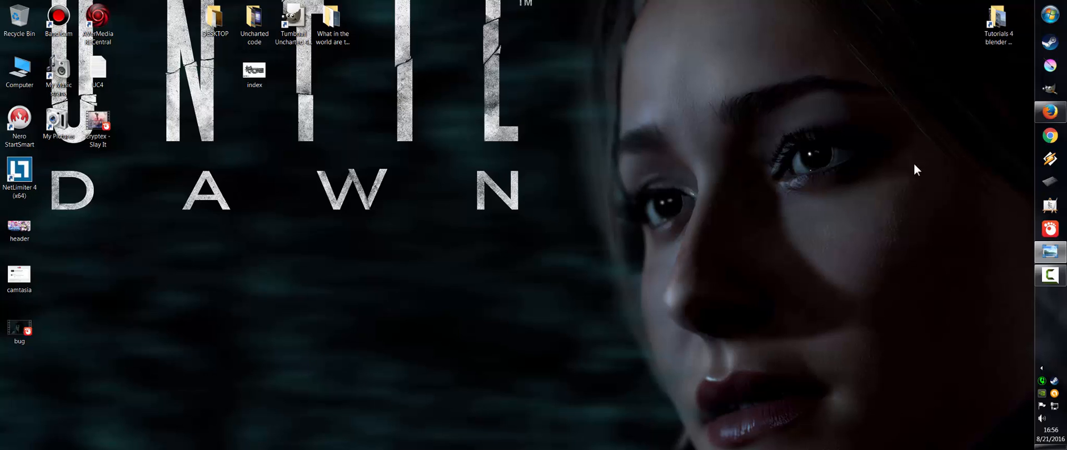
# Switch to Firefox, open the bookmarked 1001 Free Fonts site past the AdFly ad, and look through the featured fonts
pyautogui.click(1042, 120)
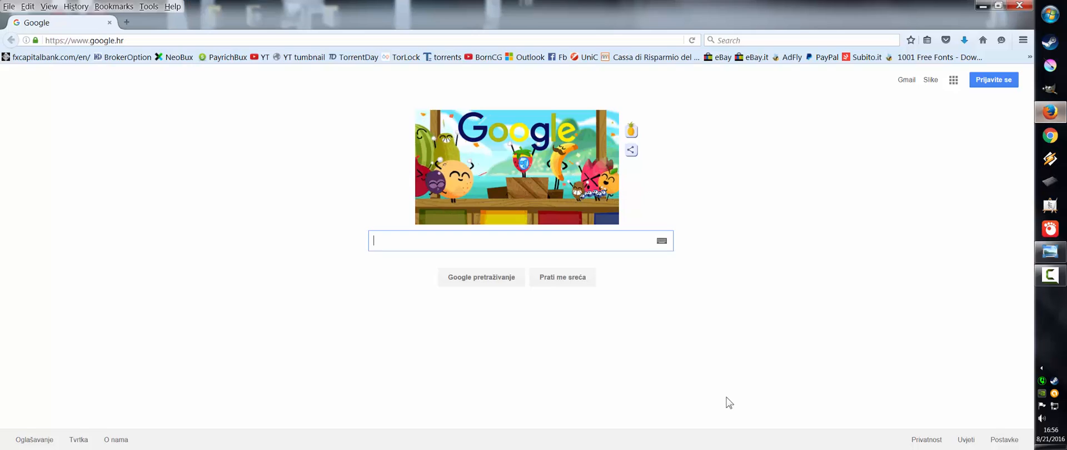
pyautogui.click(923, 57)
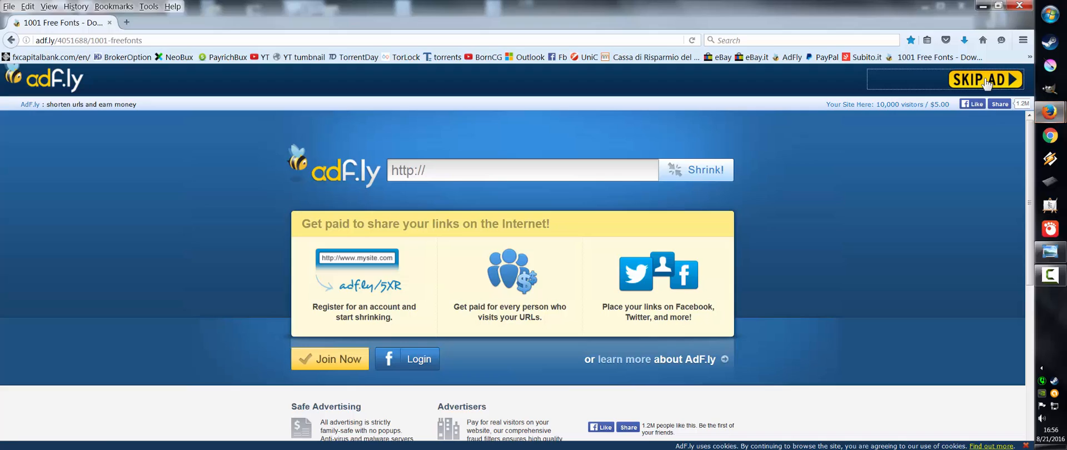
pyautogui.click(1012, 78)
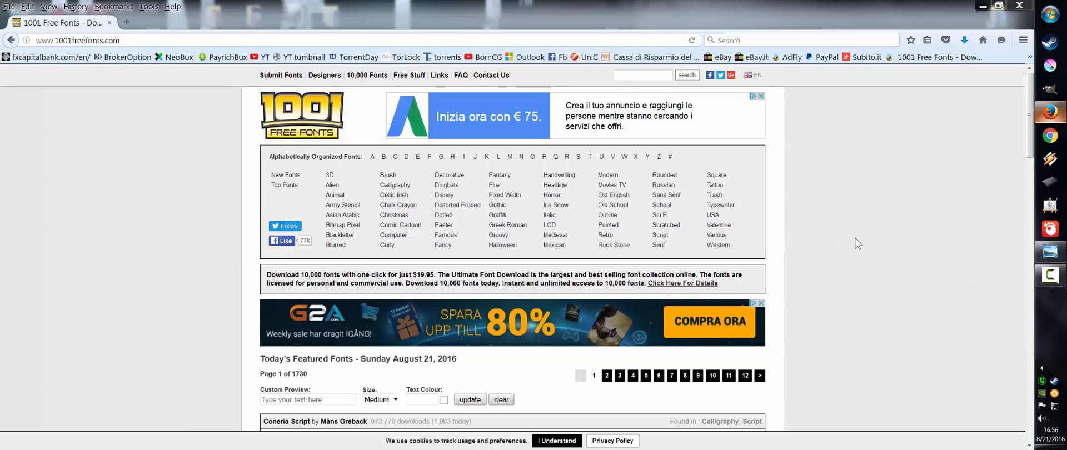
pyautogui.scroll(-10, 845, 195)
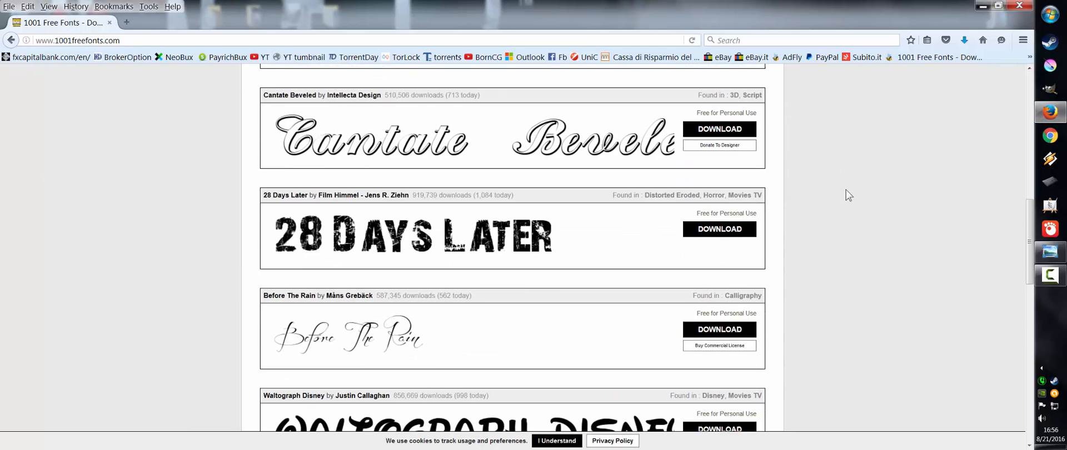
pyautogui.scroll(-4, 846, 190)
pyautogui.scroll(5, 846, 190)
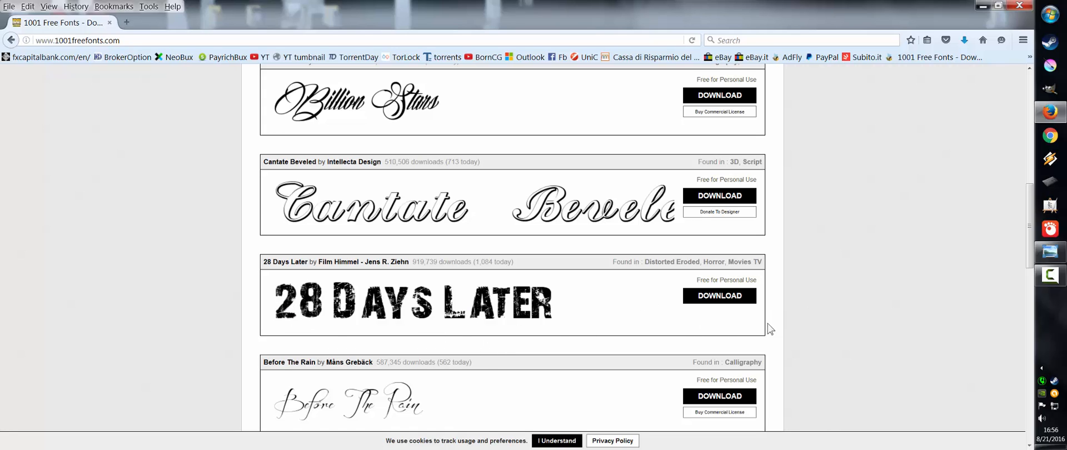
pyautogui.scroll(8, 810, 322)
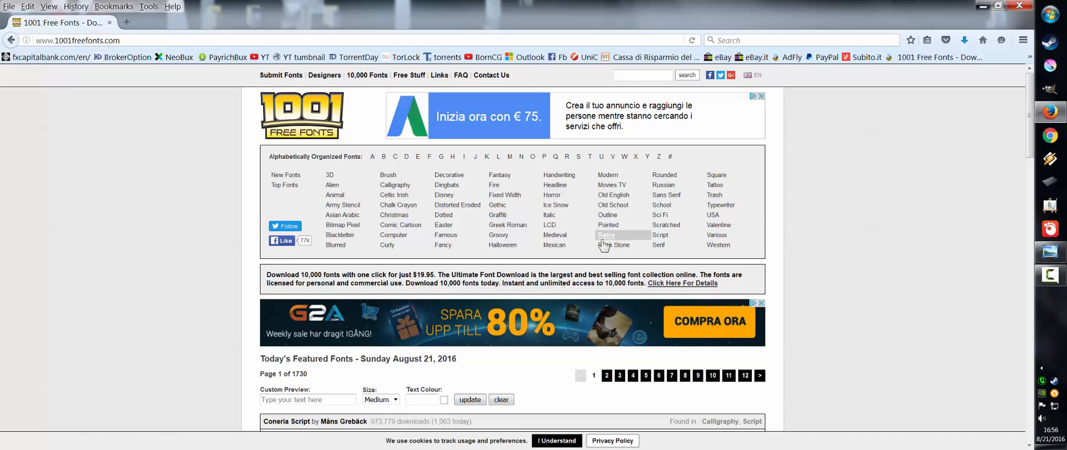
# Open the Horror font category and look through the fonts on its first page
pyautogui.click(558, 195)
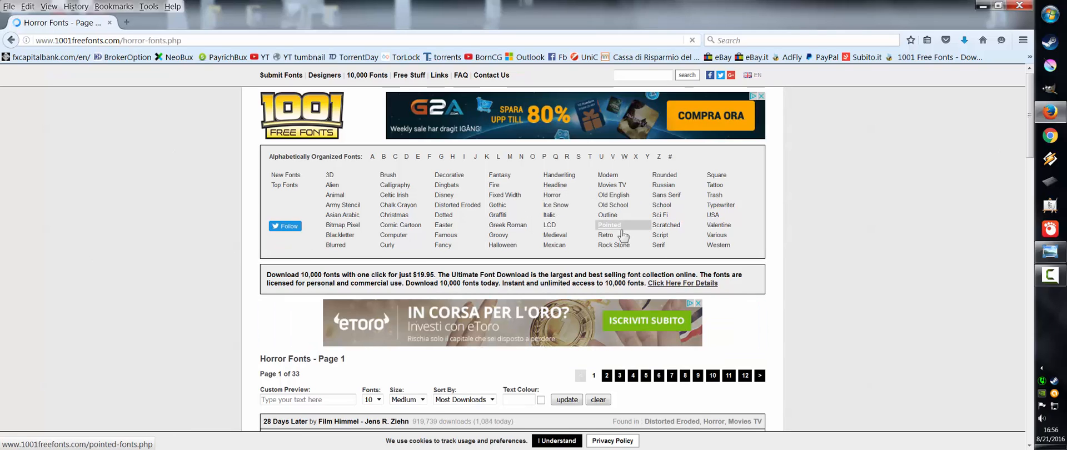
pyautogui.scroll(-5, 832, 269)
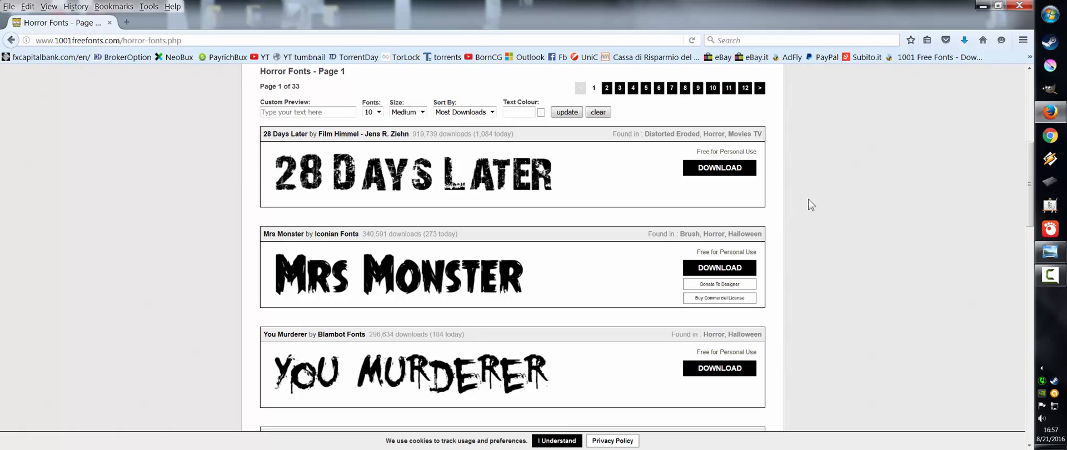
pyautogui.scroll(-1, 679, 216)
pyautogui.scroll(-11, 511, 252)
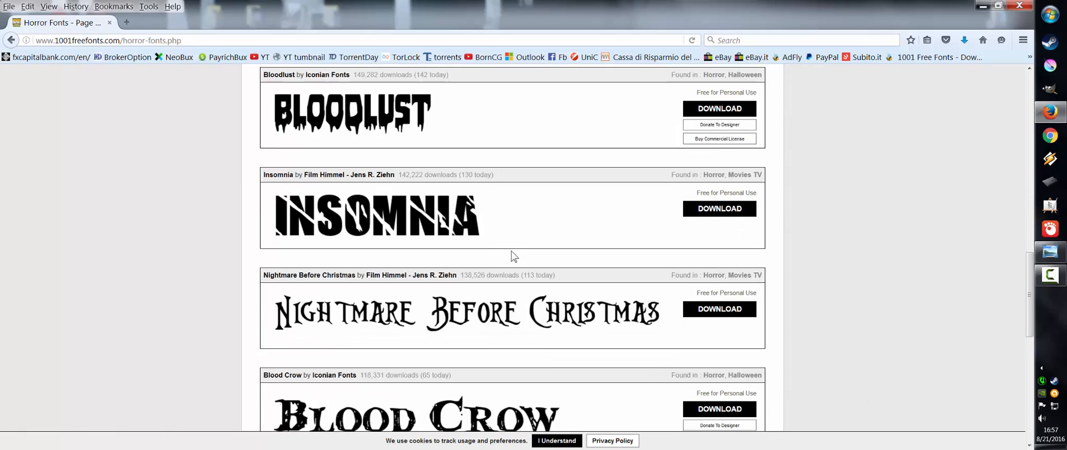
pyautogui.scroll(-4, 512, 255)
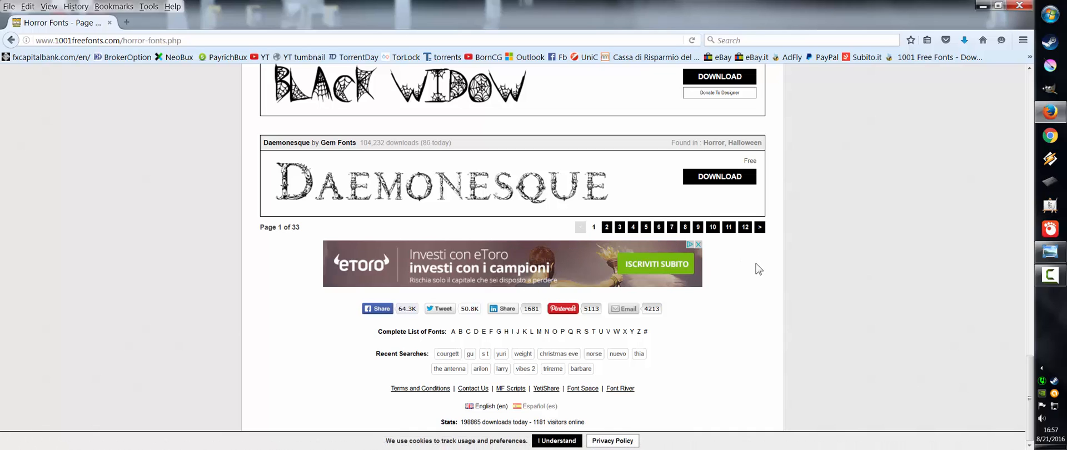
pyautogui.scroll(8, 821, 292)
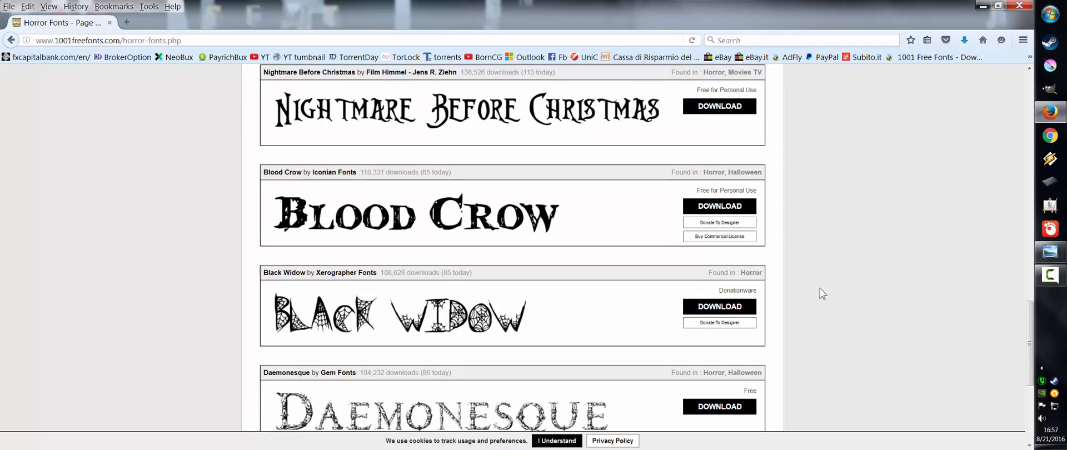
pyautogui.scroll(8, 819, 288)
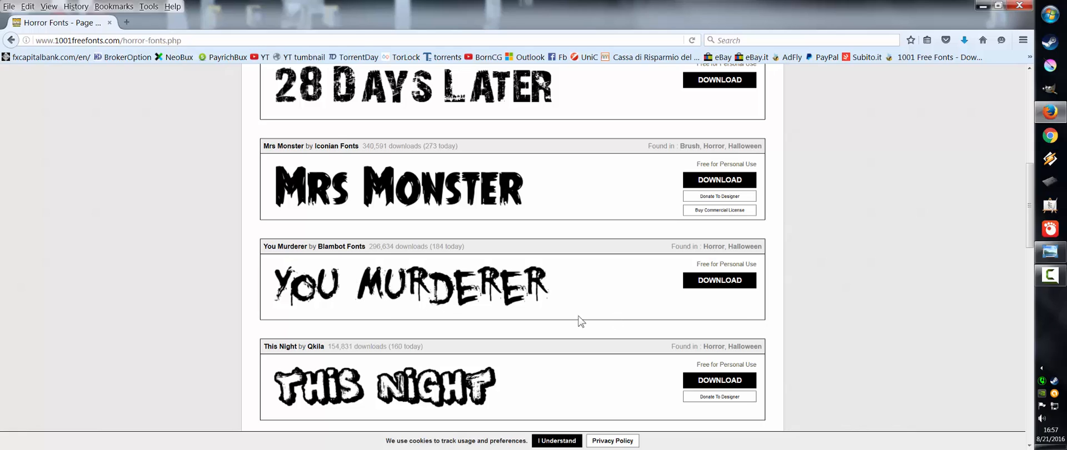
# Download the You Murderer font by saving you_murderer.zip, and close the browser
pyautogui.click(715, 284)
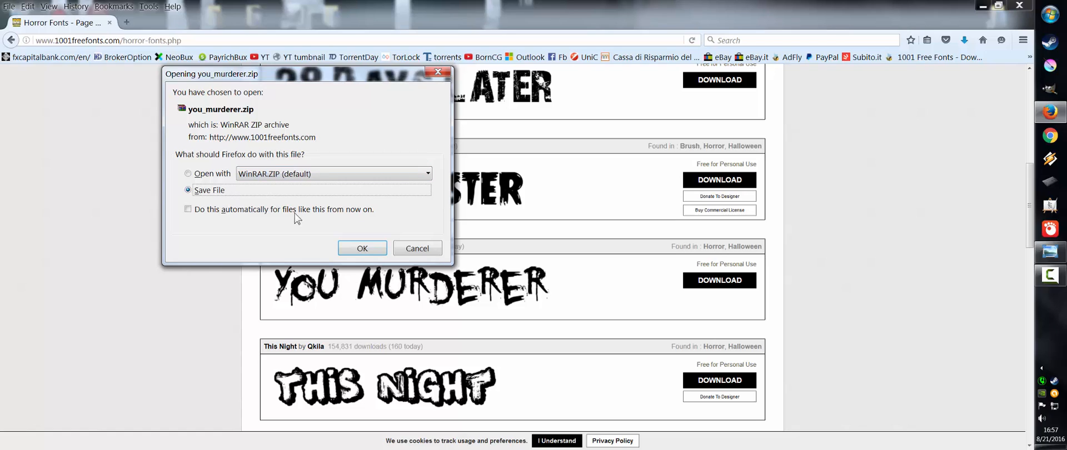
pyautogui.click(361, 249)
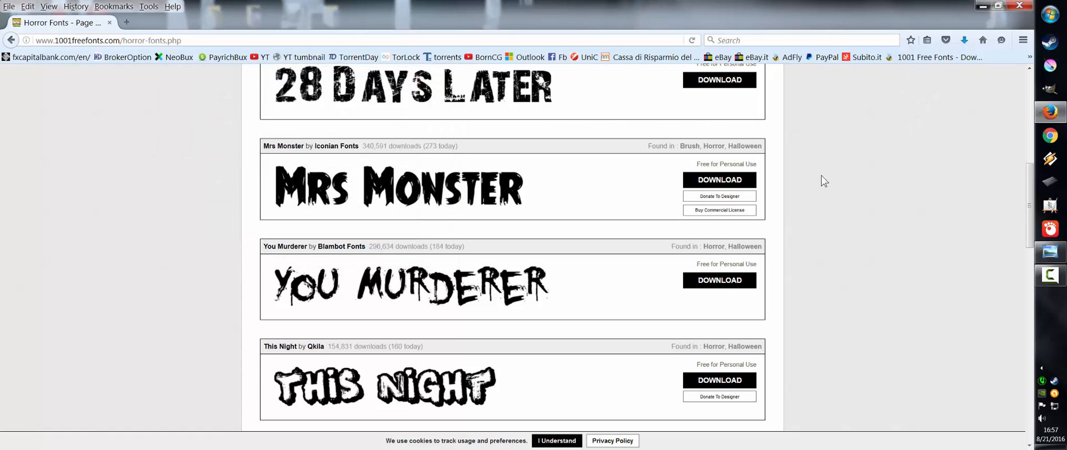
pyautogui.click(1019, 6)
# Open the downloaded you_murderer archive from the desktop and preview its youmurdererbb_reg.ttf font file
pyautogui.moveTo(20, 372); pyautogui.dragTo(478, 328)
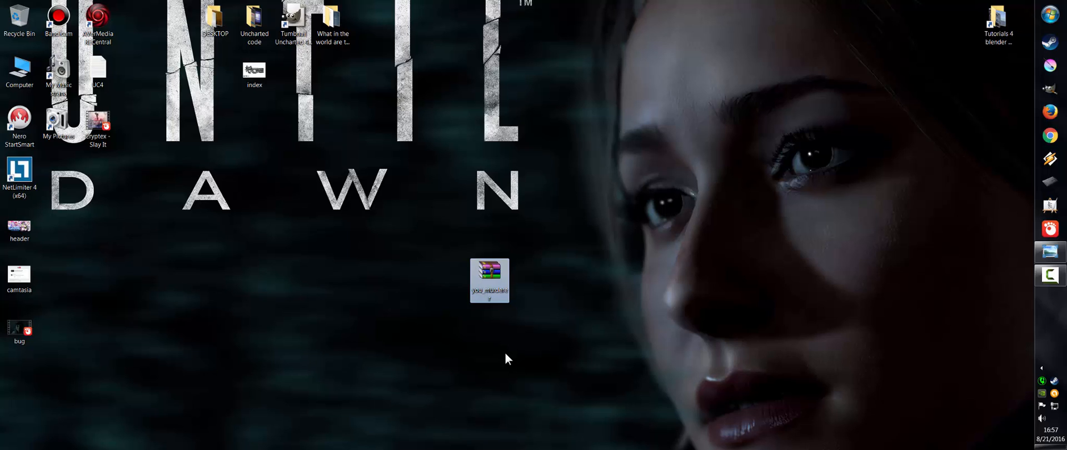
pyautogui.doubleClick(492, 278)
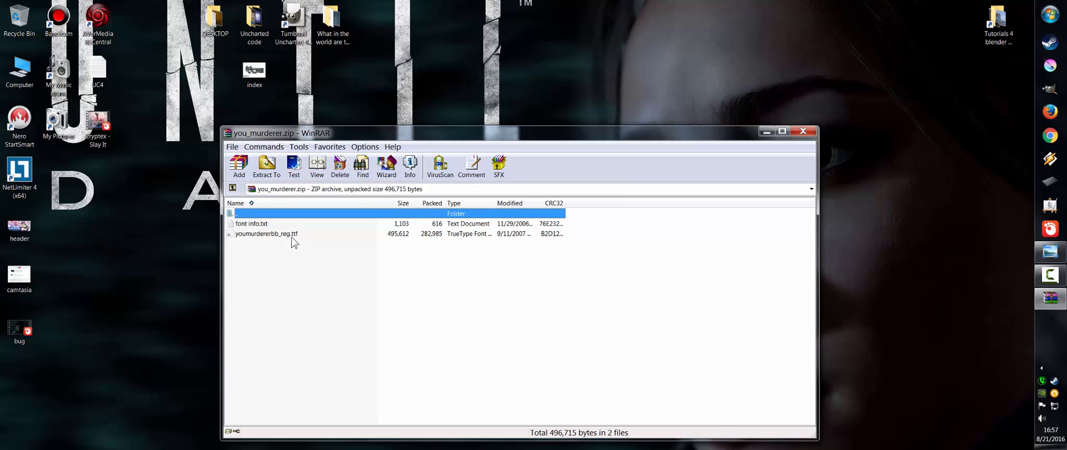
pyautogui.doubleClick(254, 236)
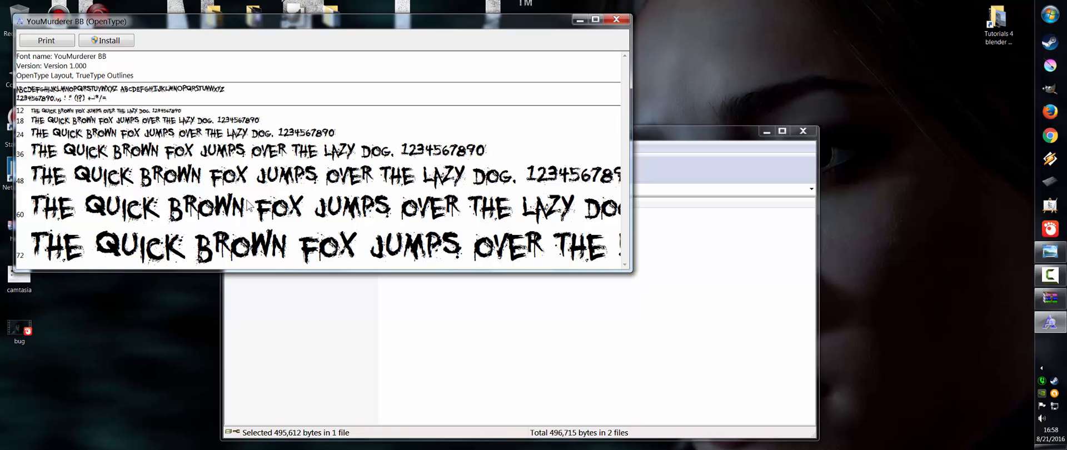
# Install the YouMurderer BB font, replacing the already installed copy, and close the font preview and the archive
pyautogui.click(107, 40)
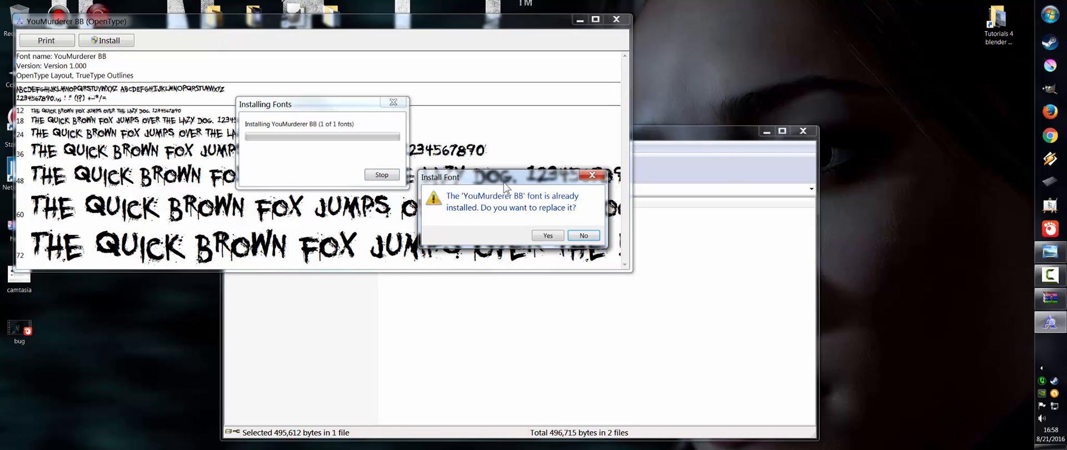
pyautogui.moveTo(506, 183); pyautogui.dragTo(342, 156)
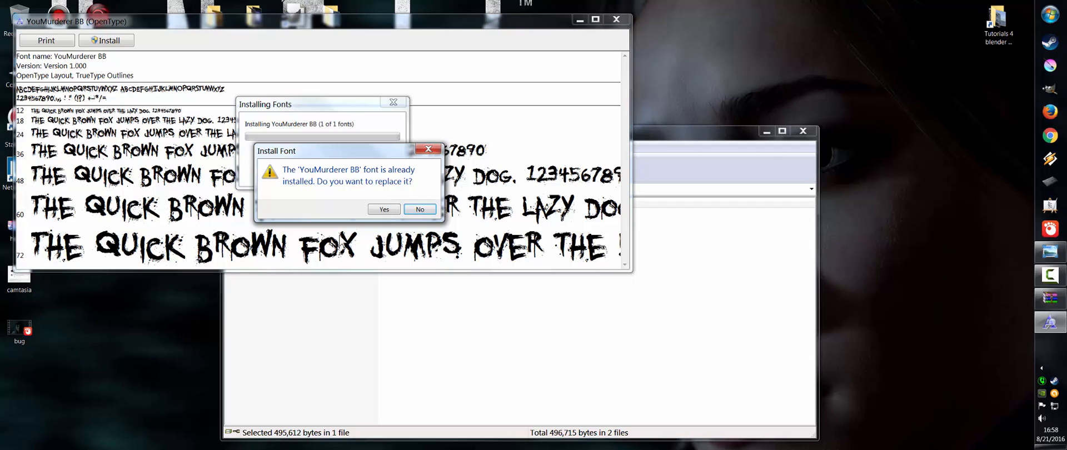
pyautogui.moveTo(364, 154); pyautogui.dragTo(341, 173)
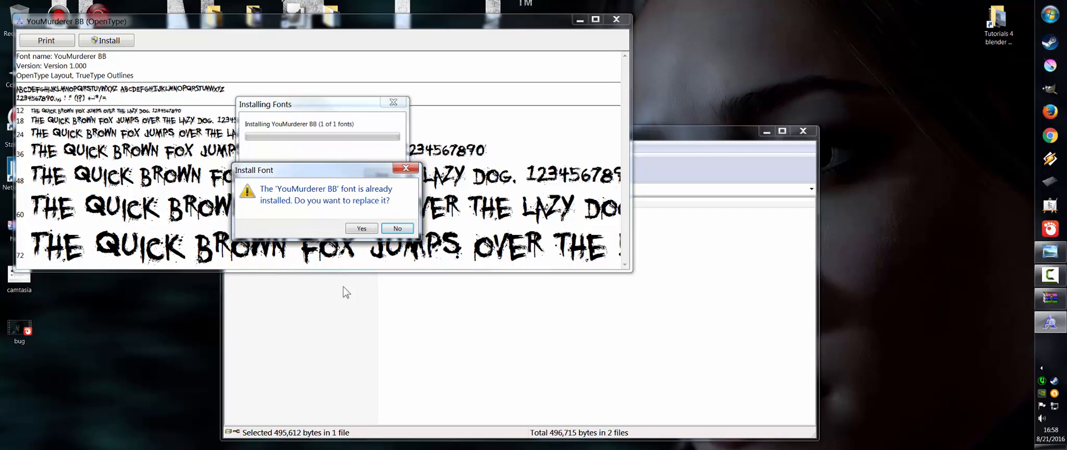
pyautogui.click(366, 229)
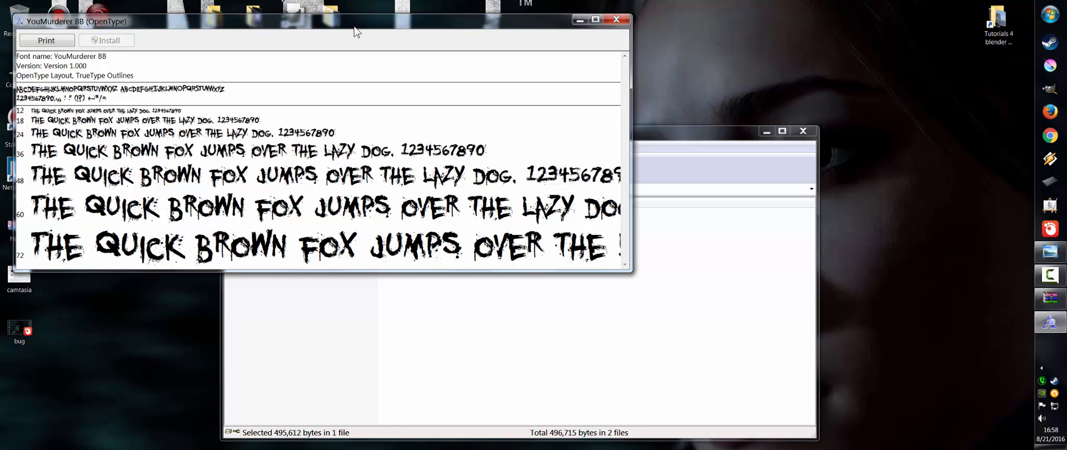
pyautogui.moveTo(358, 25); pyautogui.dragTo(433, 34)
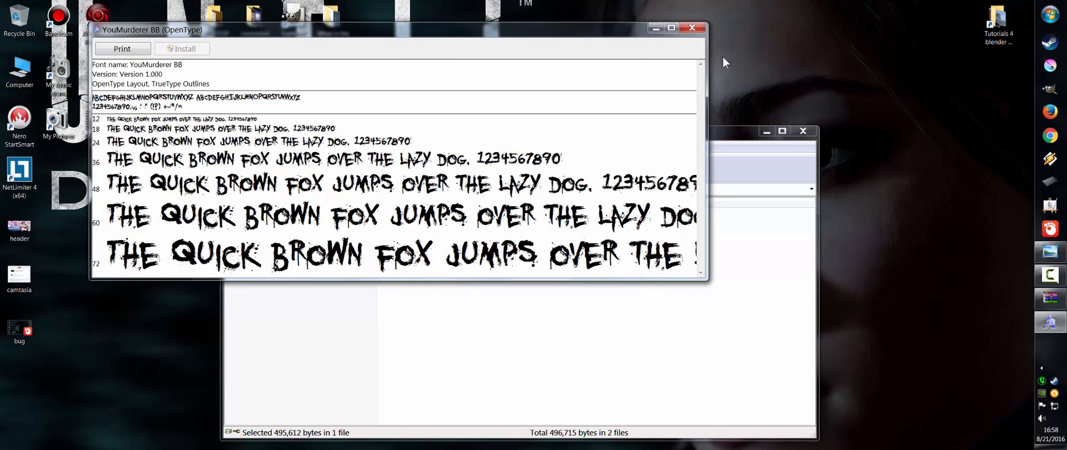
pyautogui.click(692, 28)
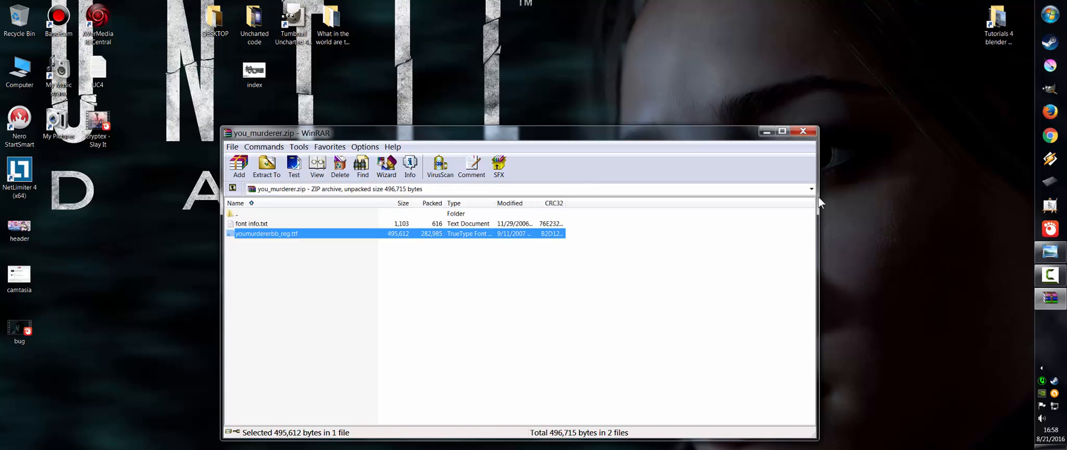
pyautogui.click(810, 131)
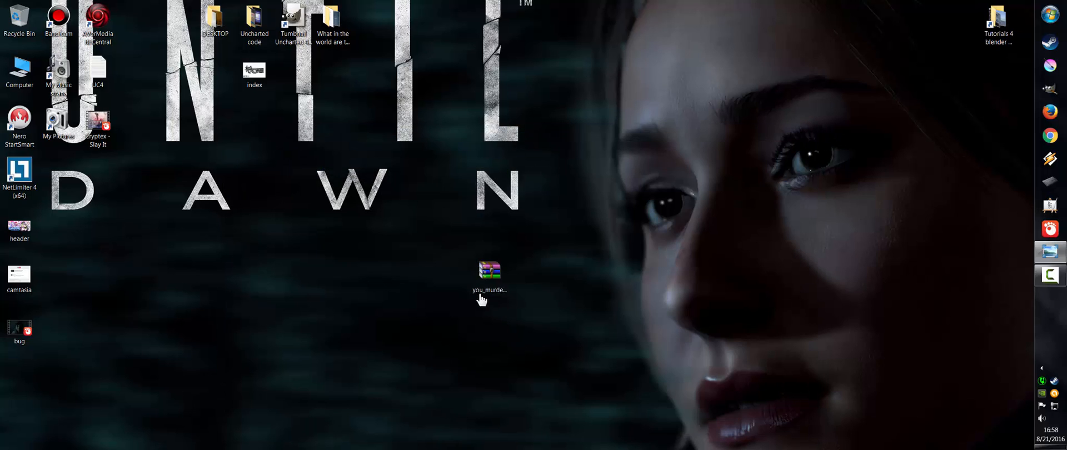
# Move the you_murderer archive below the bug video on the desktop and launch Camtasia Studio 8
pyautogui.moveTo(489, 275); pyautogui.dragTo(28, 360)
pyautogui.moveTo(1066, 1)
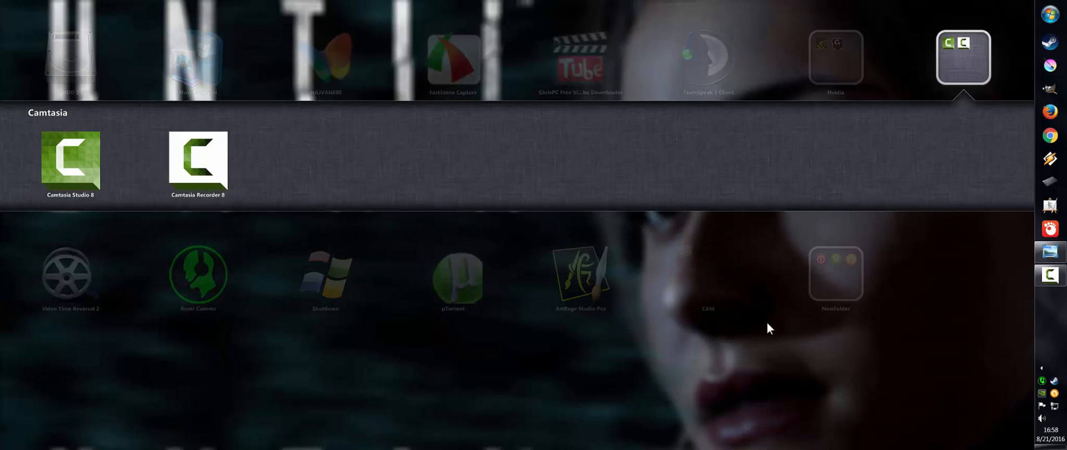
pyautogui.click(76, 170)
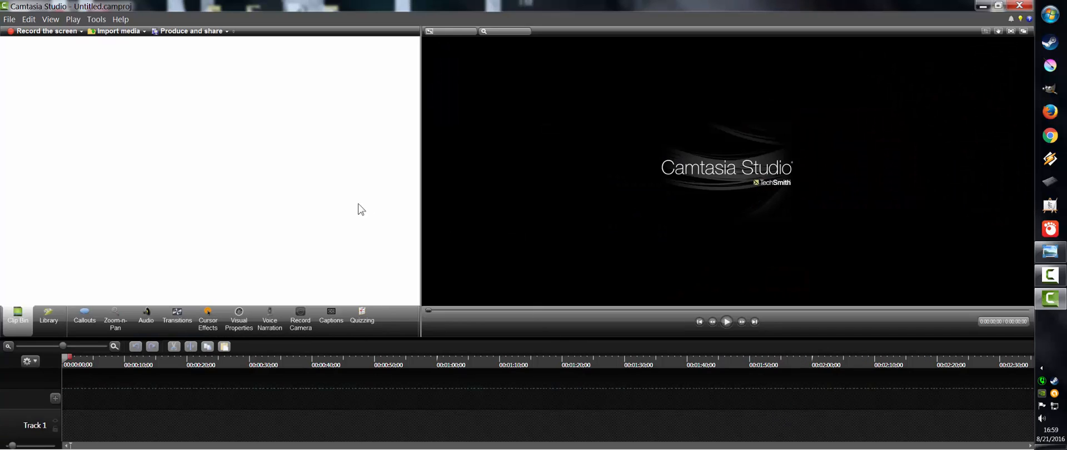
# Shrink the Camtasia window to import the bug video from the desktop into the Clip Bin, and maximize the window again
pyautogui.doubleClick(303, 7)
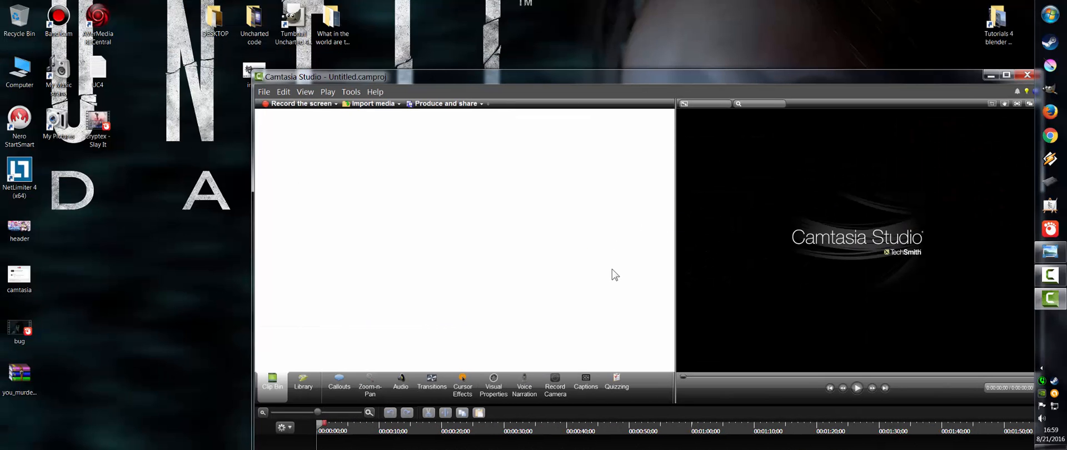
pyautogui.moveTo(614, 275); pyautogui.dragTo(529, 289)
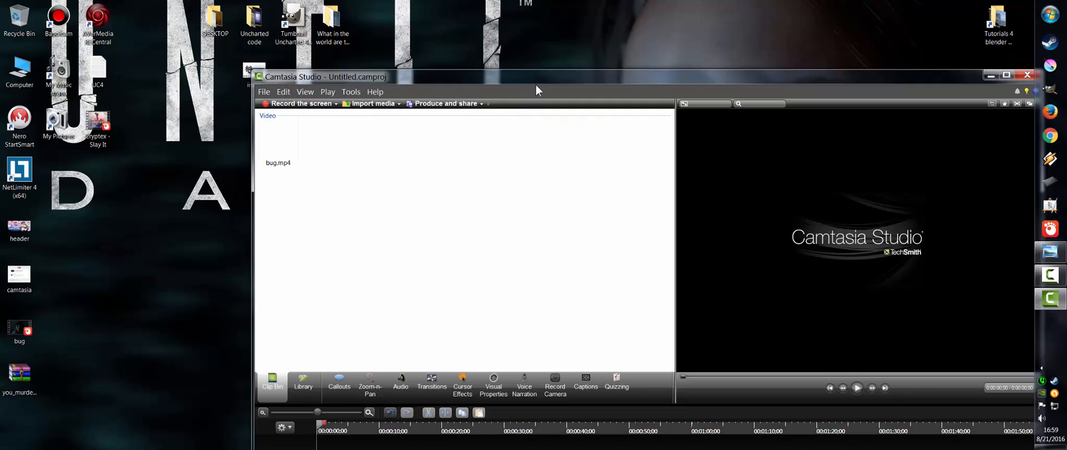
pyautogui.moveTo(543, 79); pyautogui.dragTo(466, 31)
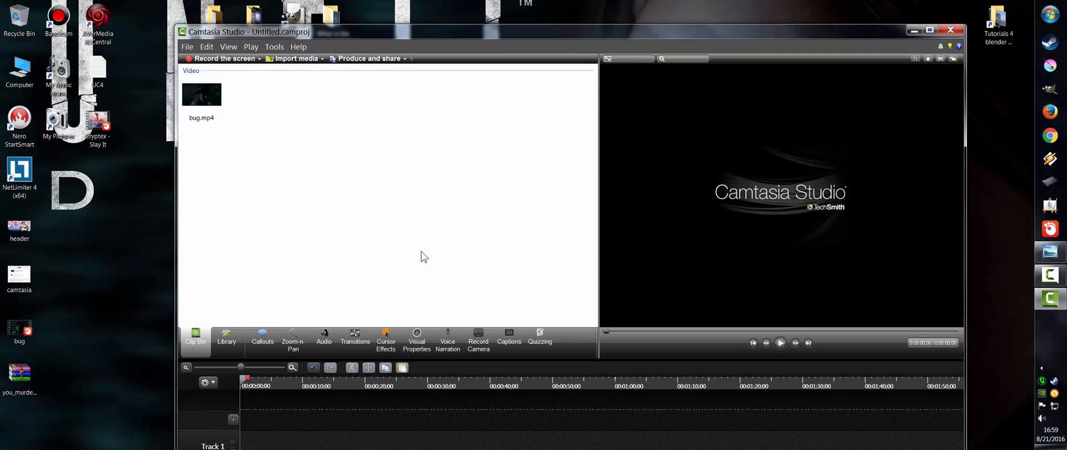
pyautogui.doubleClick(508, 33)
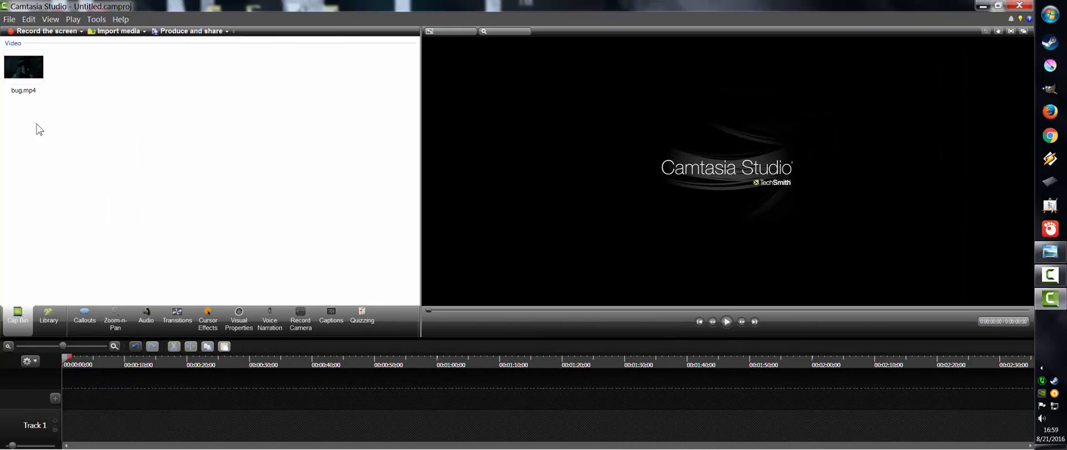
# Add bug.mp4 to the start of Track 2 on the timeline and place the playhead at 0:00:22;12
pyautogui.moveTo(21, 63)
pyautogui.mouseDown()
pyautogui.moveTo(75, 301)
pyautogui.moveTo(78, 409)
pyautogui.mouseUp()
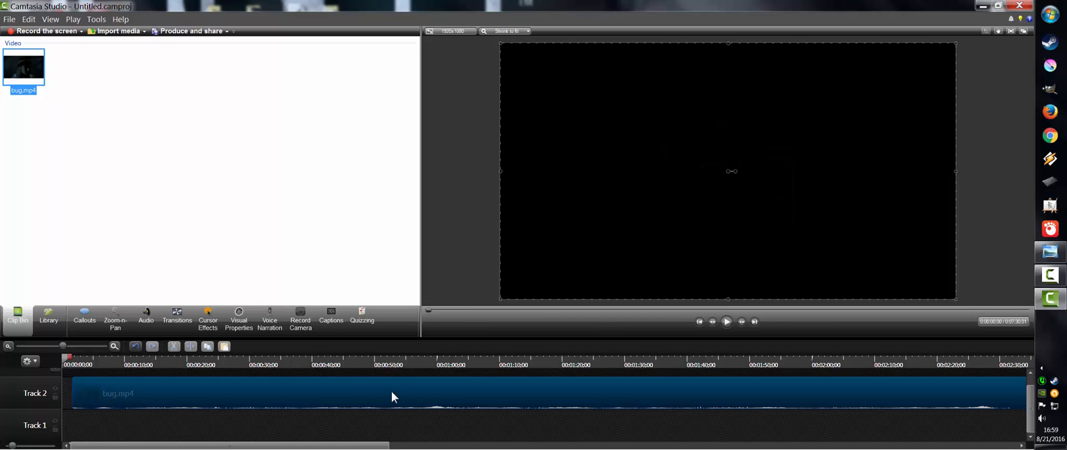
pyautogui.click(44, 345)
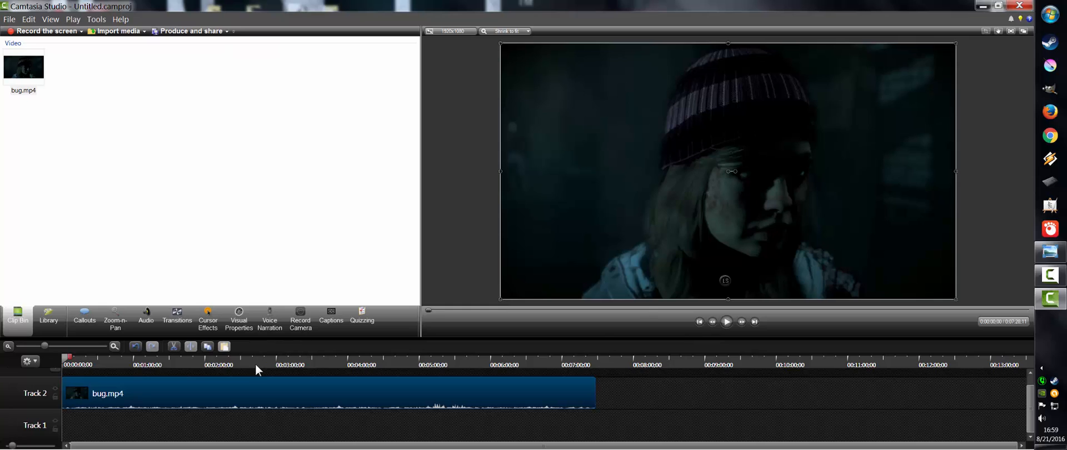
pyautogui.moveTo(256, 367); pyautogui.dragTo(92, 382)
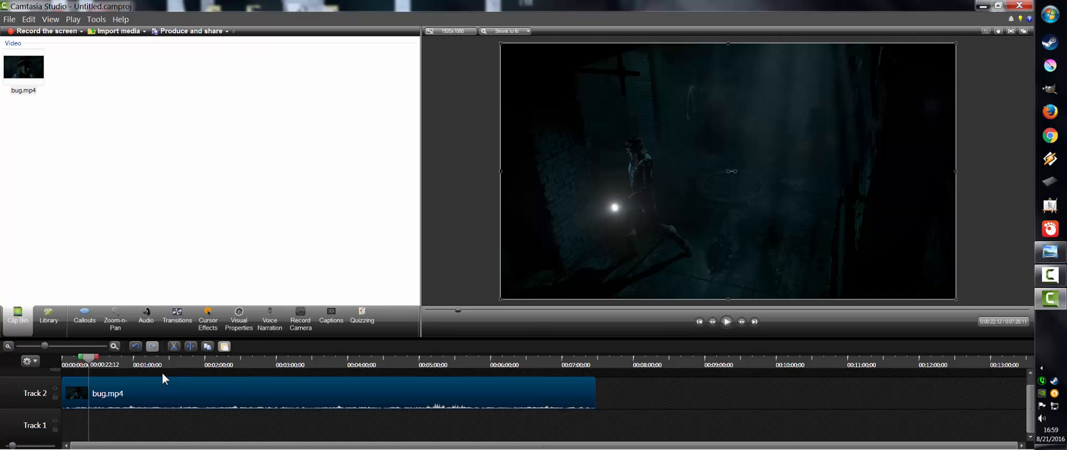
# Add a Text callout at the playhead and move it to the upper-left part of the video frame
pyautogui.click(93, 320)
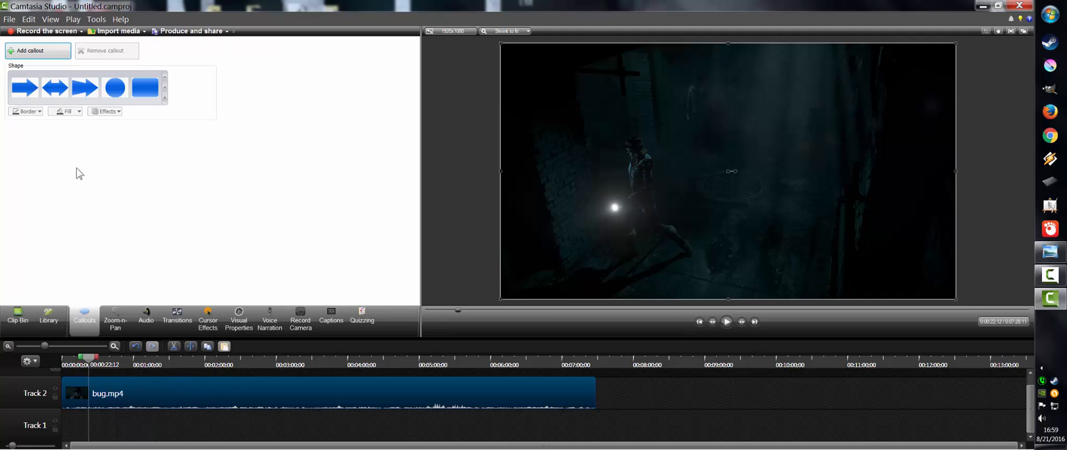
pyautogui.click(165, 97)
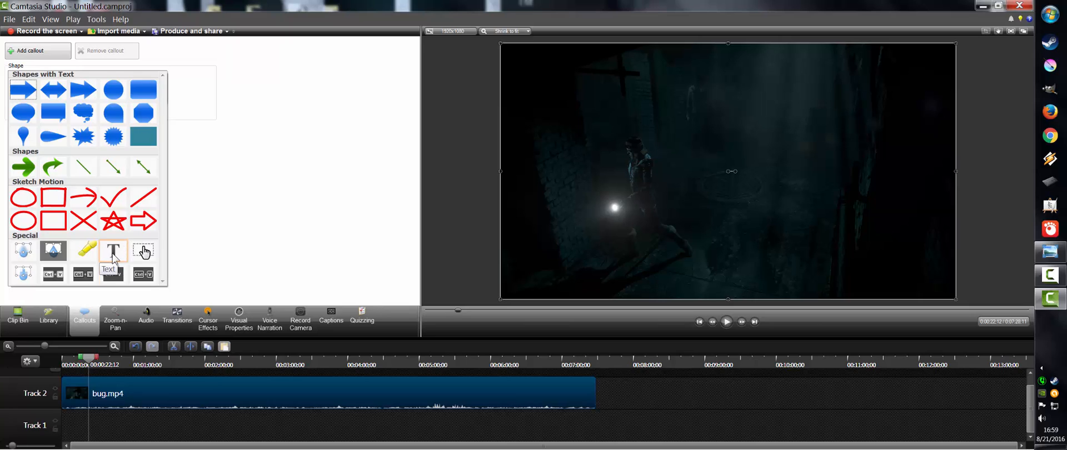
pyautogui.click(112, 252)
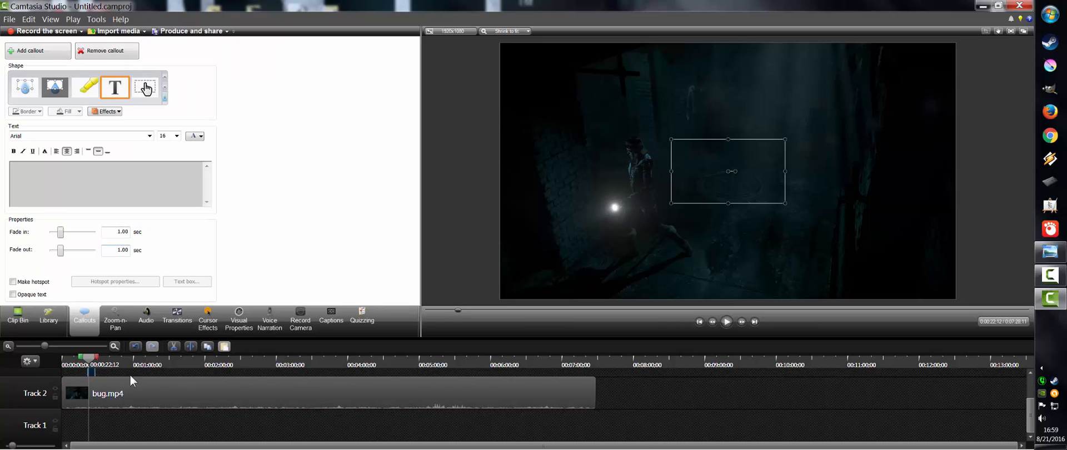
pyautogui.moveTo(1030, 415); pyautogui.dragTo(1029, 403)
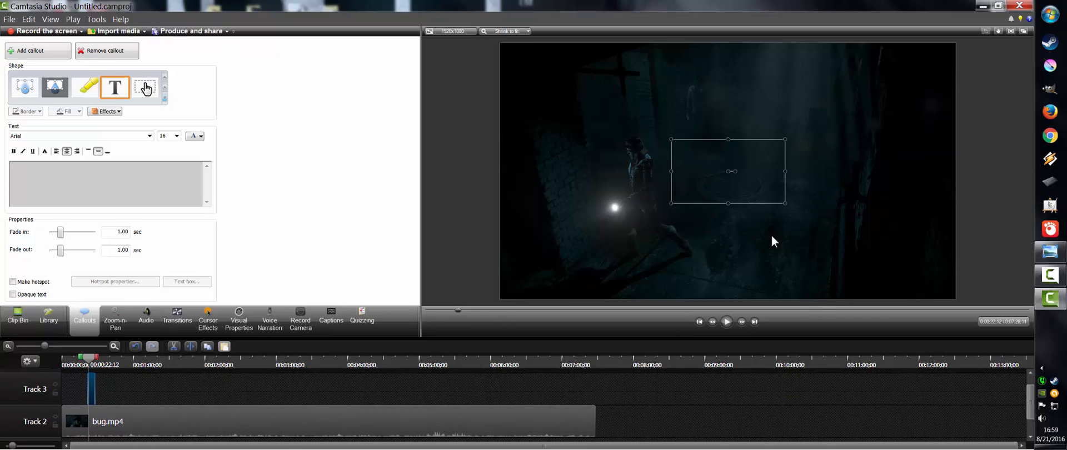
pyautogui.moveTo(705, 162); pyautogui.dragTo(594, 111)
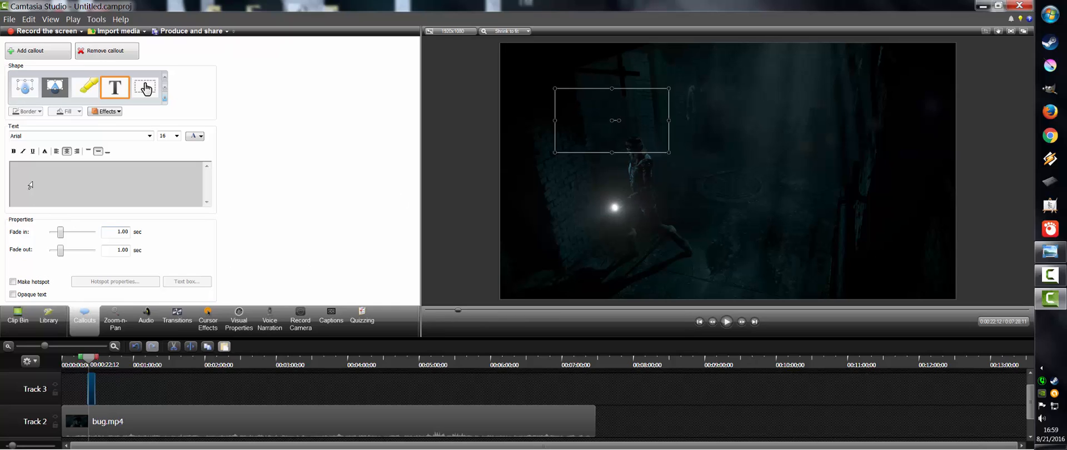
# Enter HAJVANERI as the callout text and set its font size to 72
pyautogui.click(70, 185)
pyautogui.write('HAJVANERI')
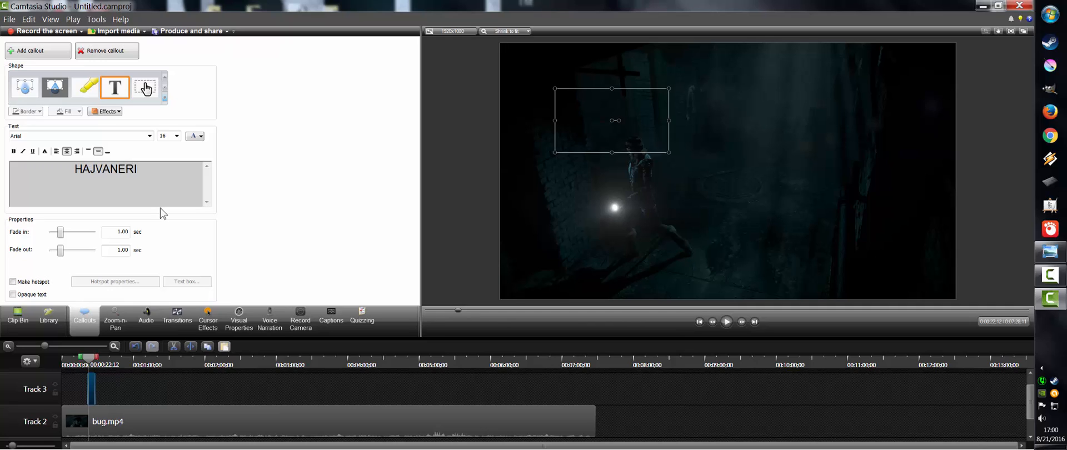
pyautogui.moveTo(143, 166); pyautogui.dragTo(66, 166)
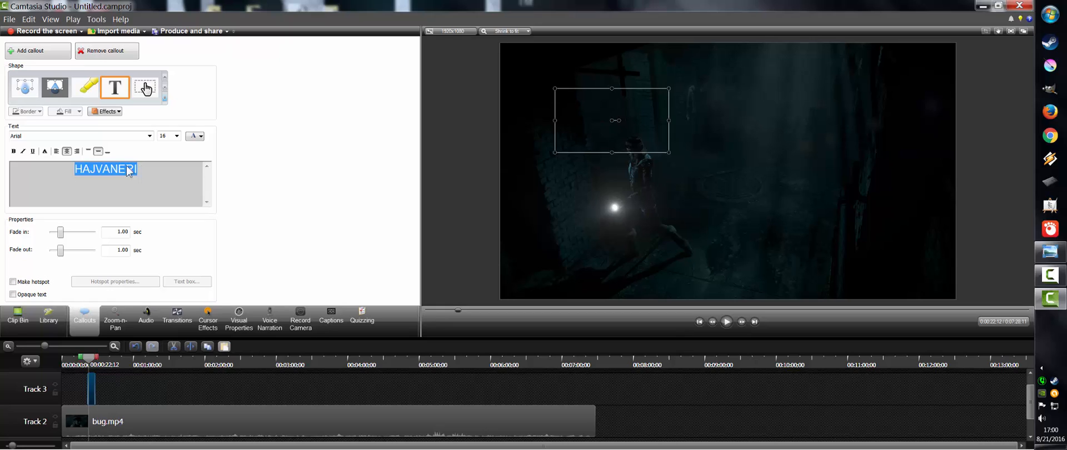
pyautogui.click(176, 136)
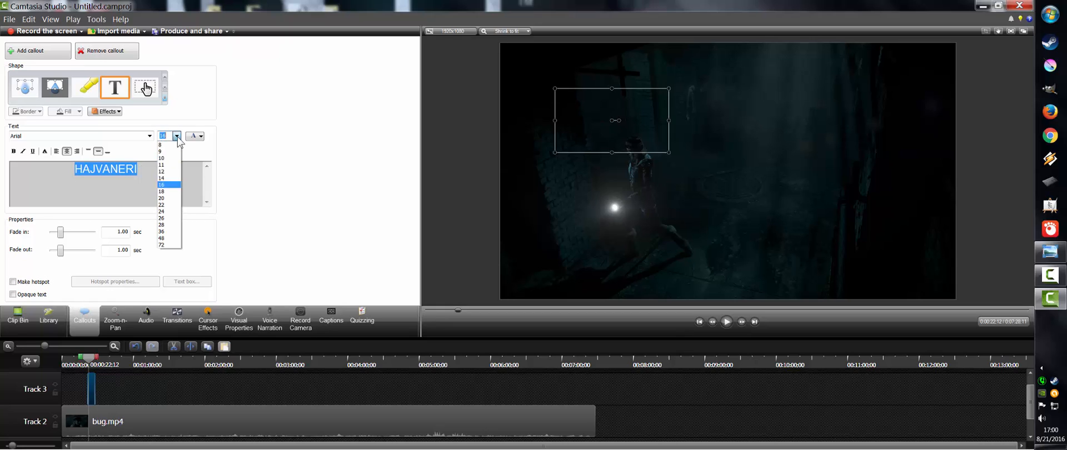
pyautogui.click(172, 245)
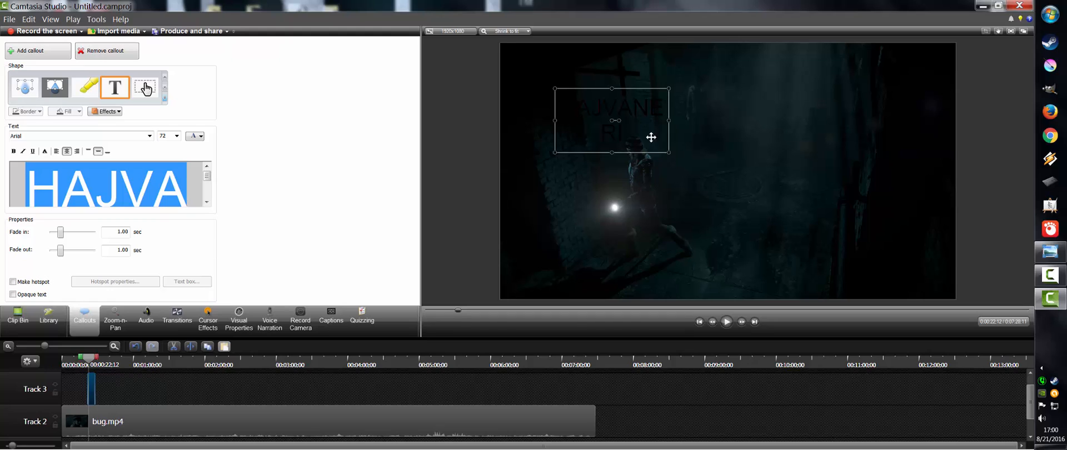
# Widen the callout box to fit the text on one line, and make the text bold and light grey
pyautogui.moveTo(667, 120); pyautogui.dragTo(859, 144)
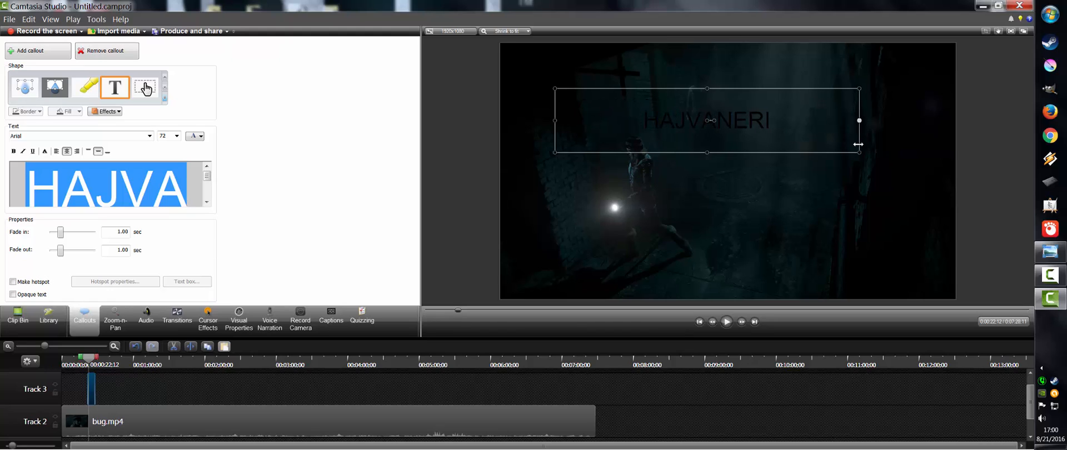
pyautogui.click(14, 151)
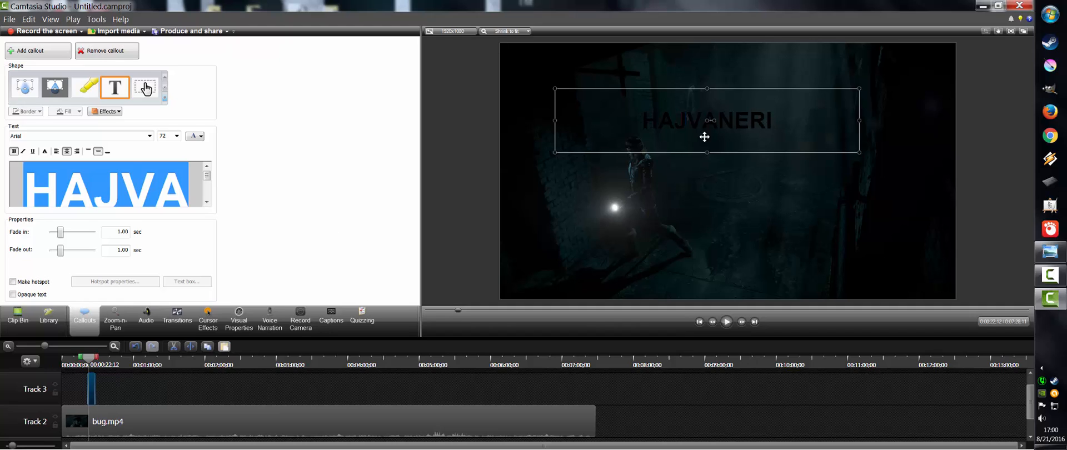
pyautogui.click(200, 136)
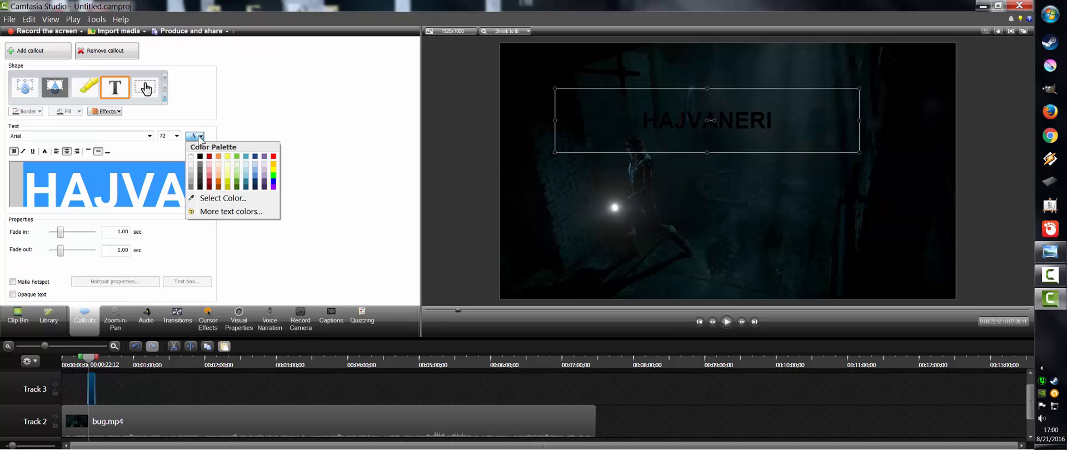
pyautogui.click(194, 179)
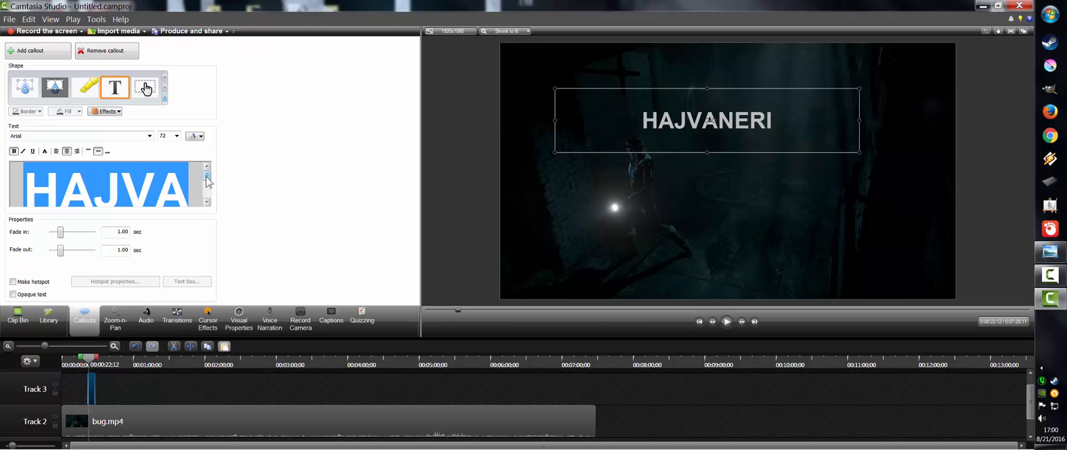
# Set the callout text's font to YouMurderer BB, and shrink the box around the text at the top of the video frame
pyautogui.moveTo(205, 178); pyautogui.dragTo(2, 154)
pyautogui.click(157, 184)
pyautogui.click(149, 136)
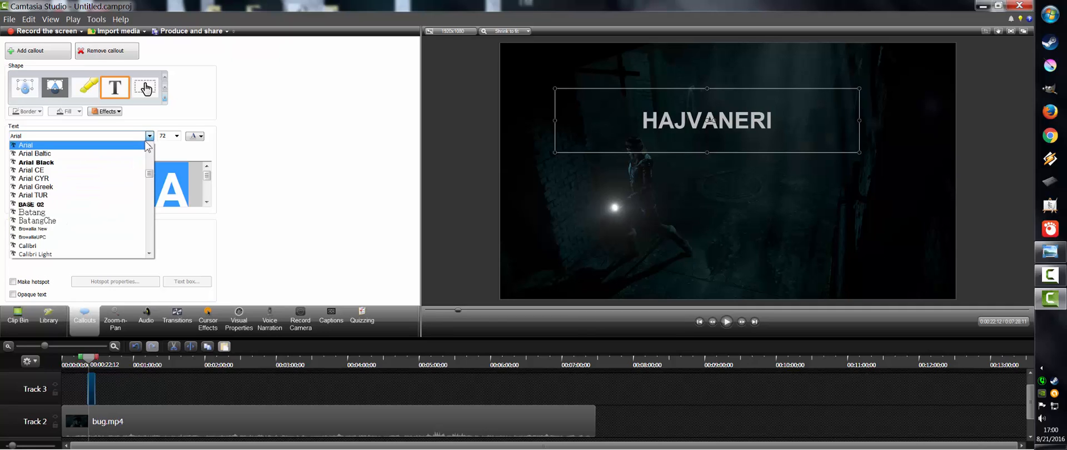
pyautogui.press('y')
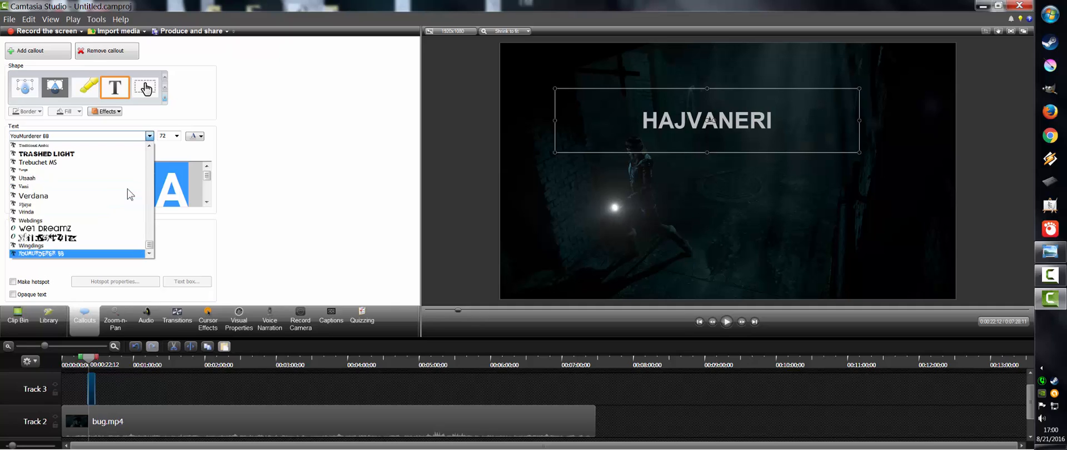
pyautogui.click(34, 254)
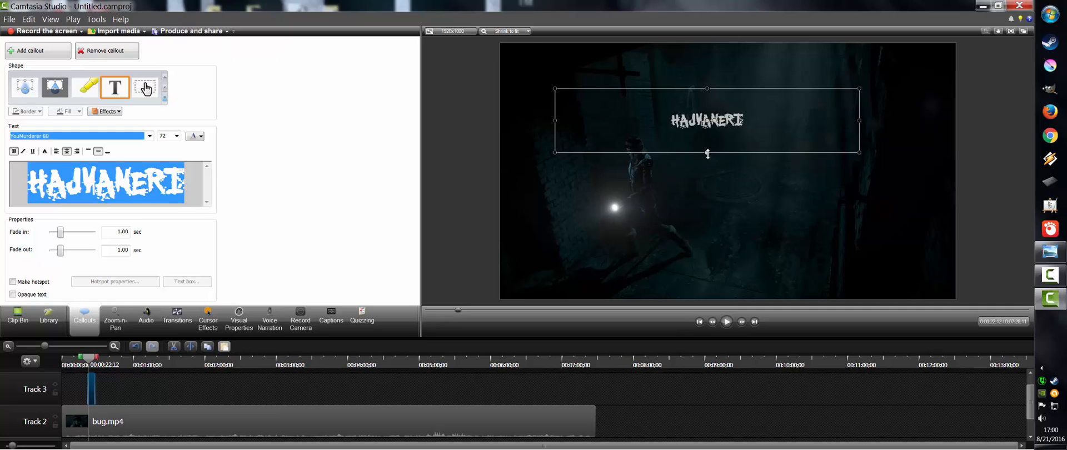
pyautogui.moveTo(708, 152); pyautogui.dragTo(713, 130)
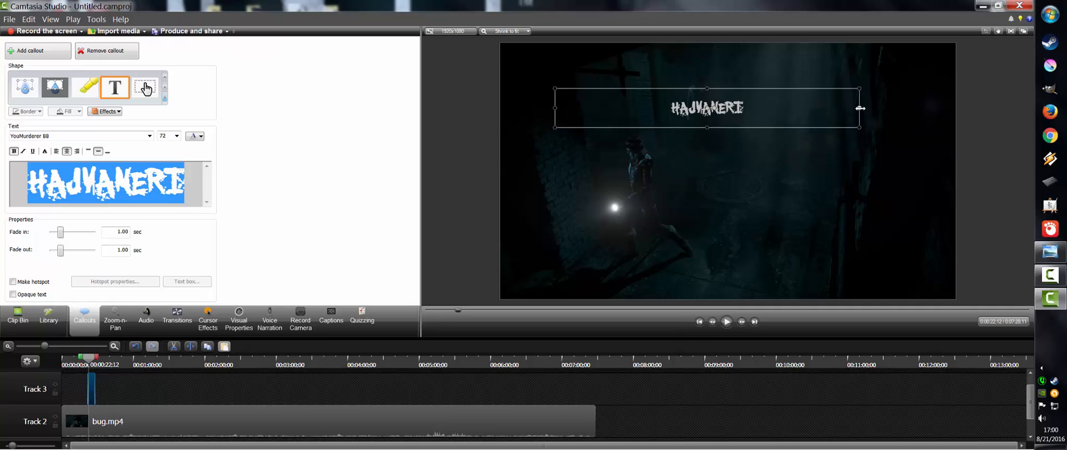
pyautogui.moveTo(860, 109); pyautogui.dragTo(697, 81)
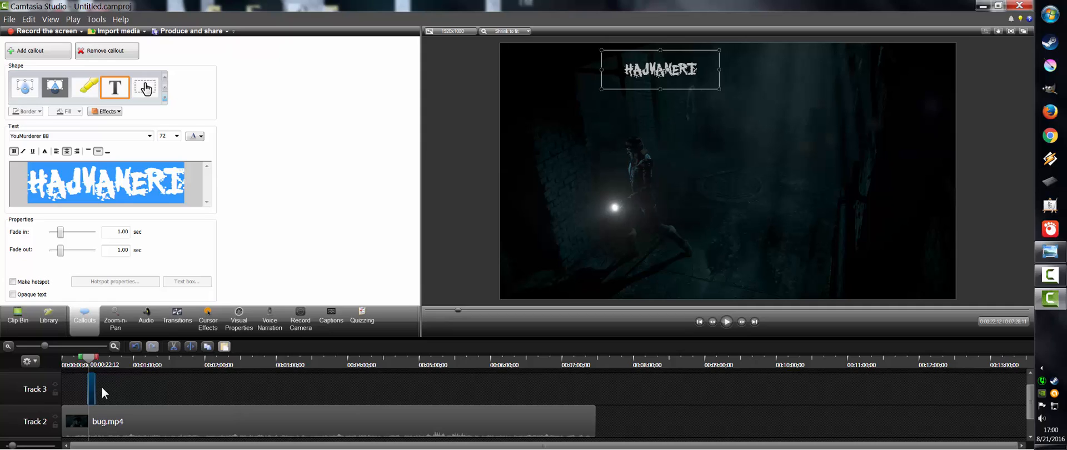
# Lengthen the text clip on Track 3 and move it earlier to start at about 0:00:20
pyautogui.moveTo(94, 389); pyautogui.dragTo(117, 389)
pyautogui.moveTo(91, 360); pyautogui.dragTo(88, 367)
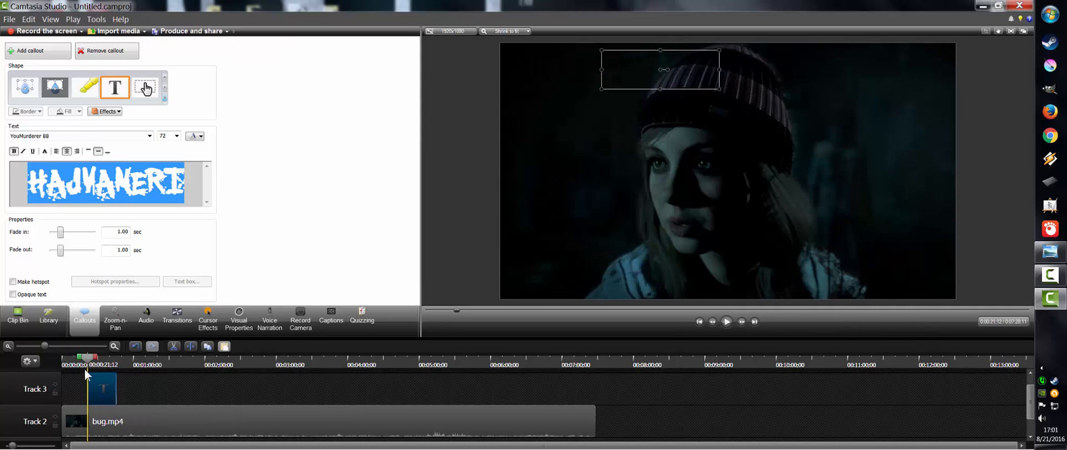
pyautogui.click(83, 345)
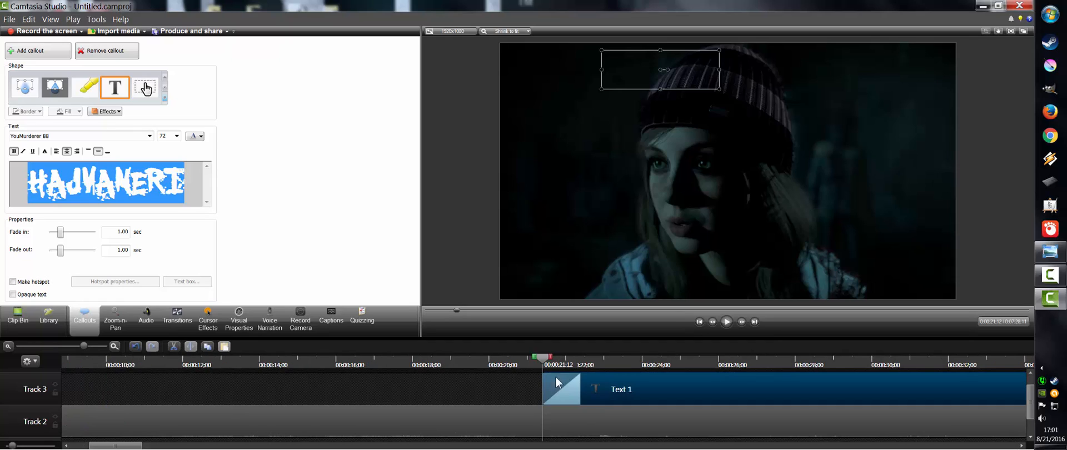
pyautogui.moveTo(543, 360); pyautogui.dragTo(457, 384)
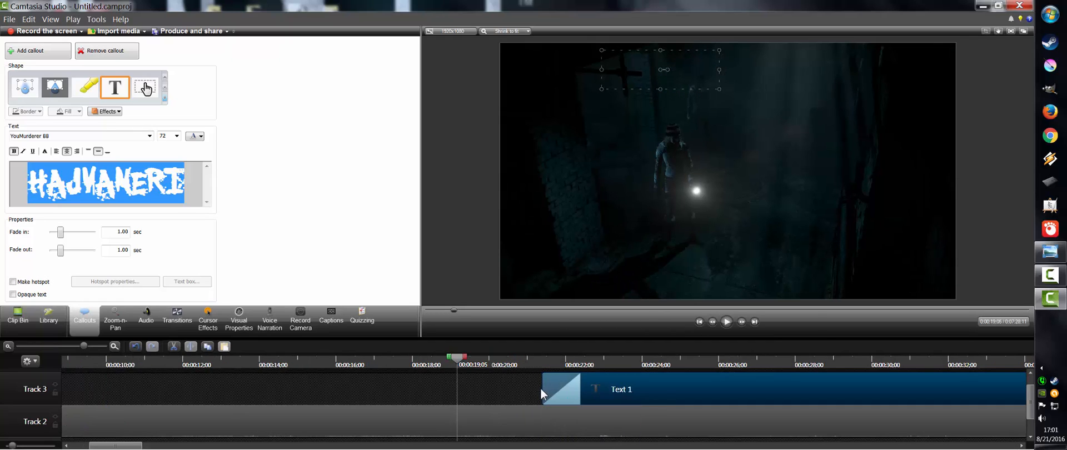
pyautogui.moveTo(578, 384); pyautogui.dragTo(527, 386)
# Preview the text over the video, starting playback from 0:00:19;27
pyautogui.moveTo(463, 362); pyautogui.dragTo(485, 362)
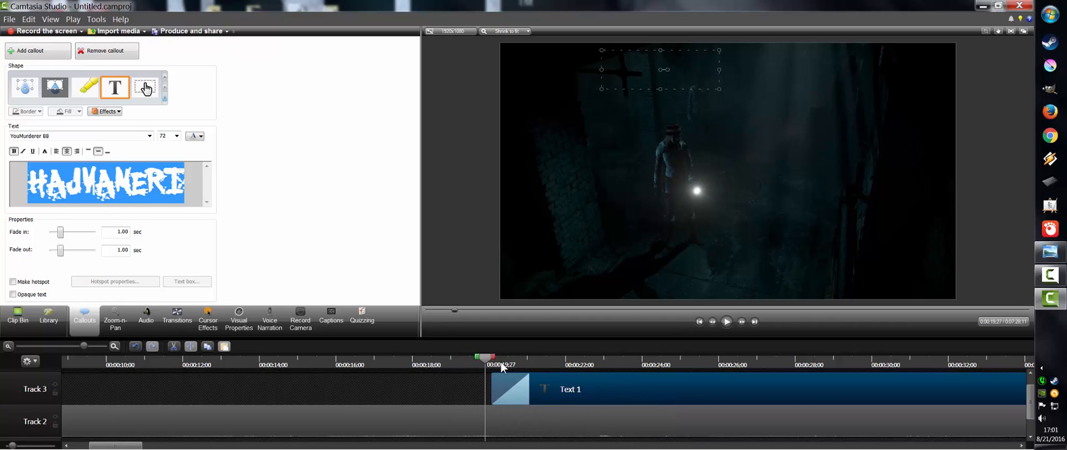
pyautogui.click(727, 322)
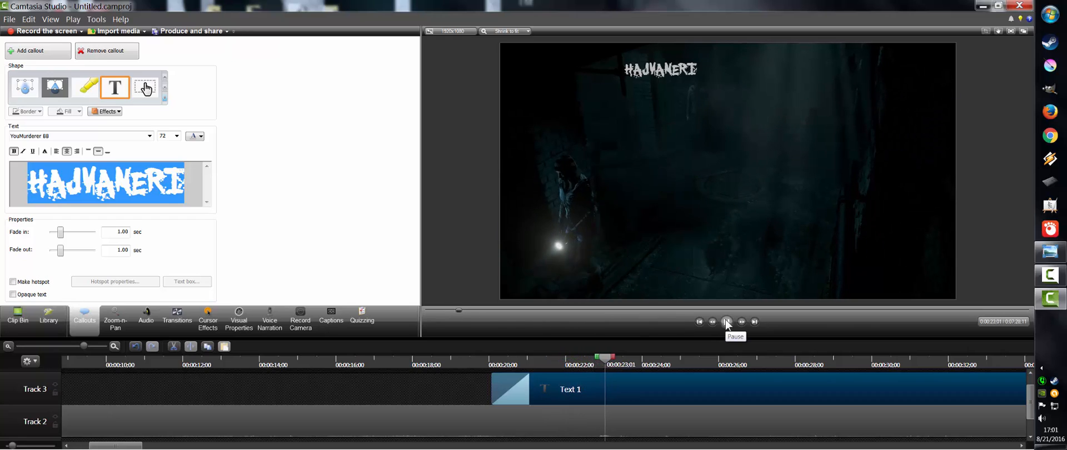
pyautogui.click(727, 322)
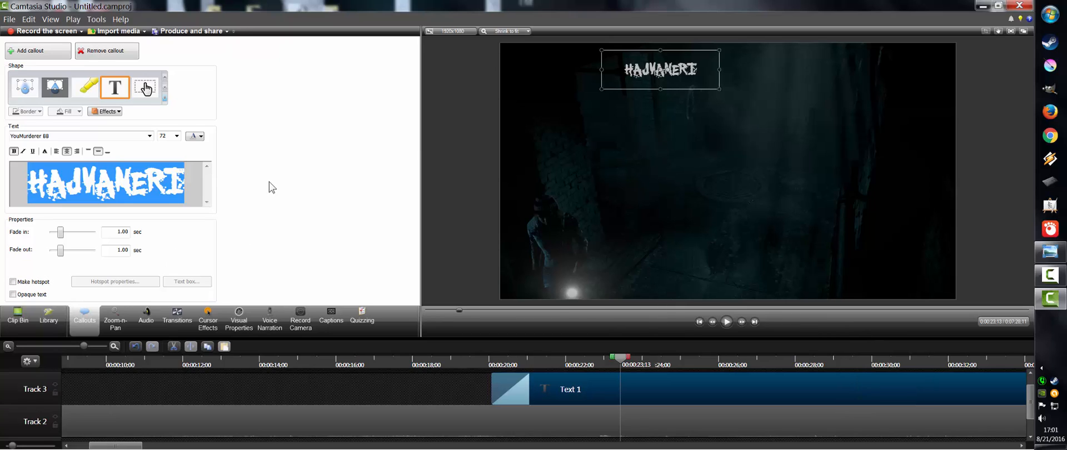
# Change the callout text's font to WildStyle and enlarge the callout box in width and height
pyautogui.click(150, 136)
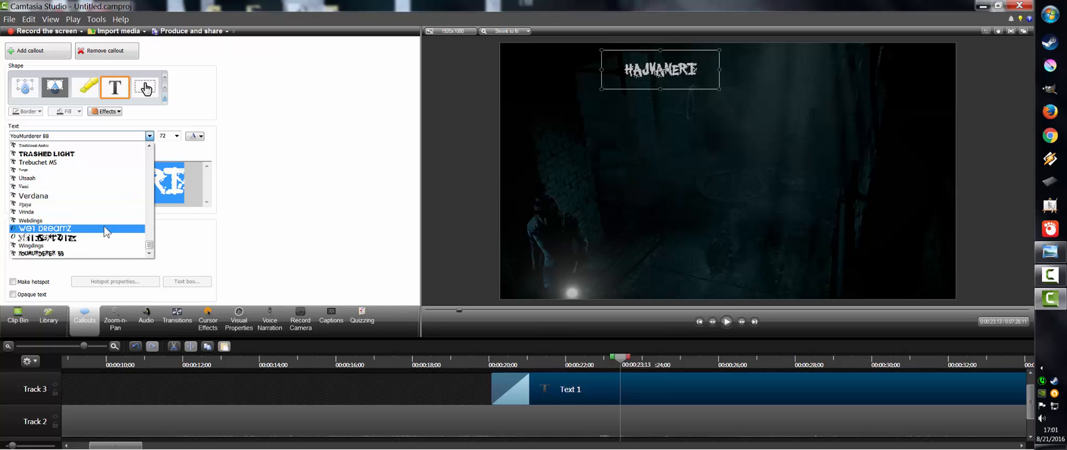
pyautogui.click(82, 244)
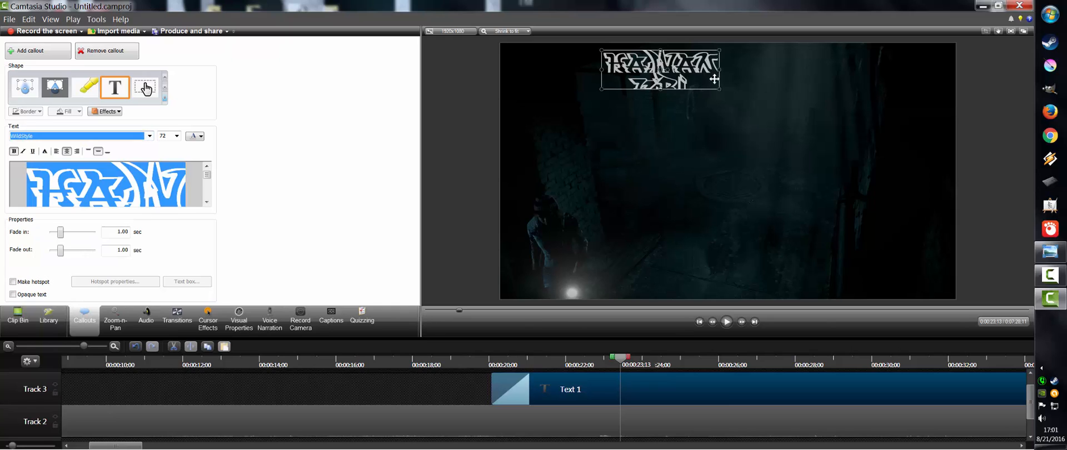
pyautogui.moveTo(719, 69); pyautogui.dragTo(828, 70)
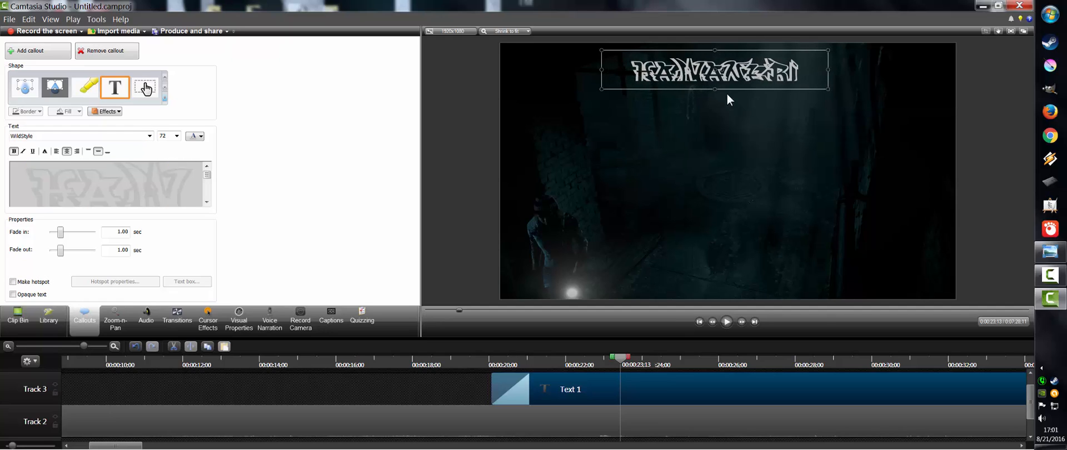
pyautogui.moveTo(715, 89); pyautogui.dragTo(720, 150)
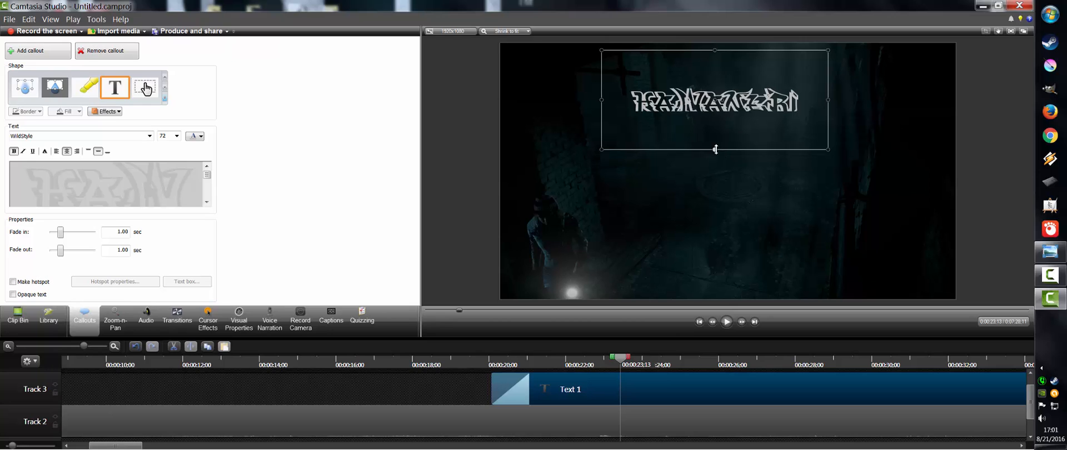
pyautogui.moveTo(715, 149); pyautogui.dragTo(715, 195)
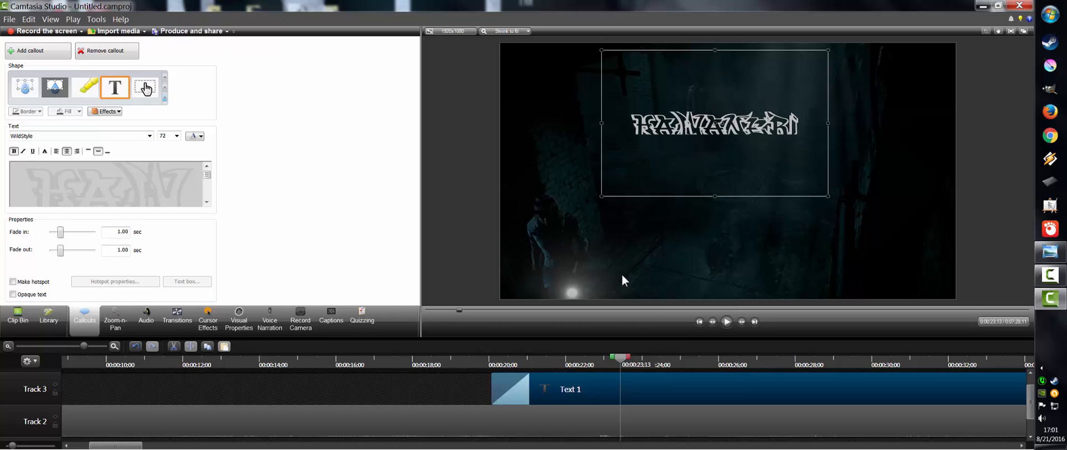
# Minimize Camtasia Studio to view the comment in the camtasia image on the desktop, and minimize the image viewer
pyautogui.click(983, 6)
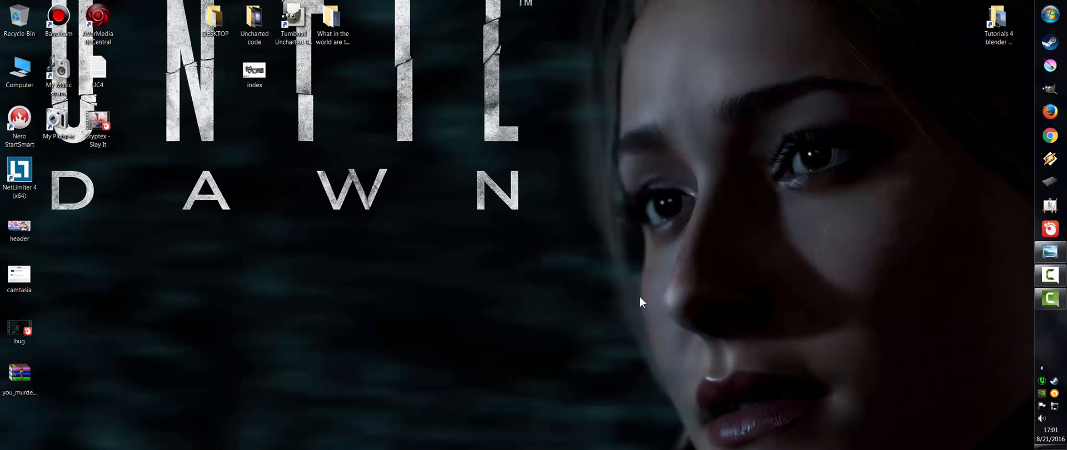
pyautogui.rightClick(634, 360)
pyautogui.click(786, 417)
pyautogui.press('Up')
pyautogui.press('Up')
pyautogui.press('Up')
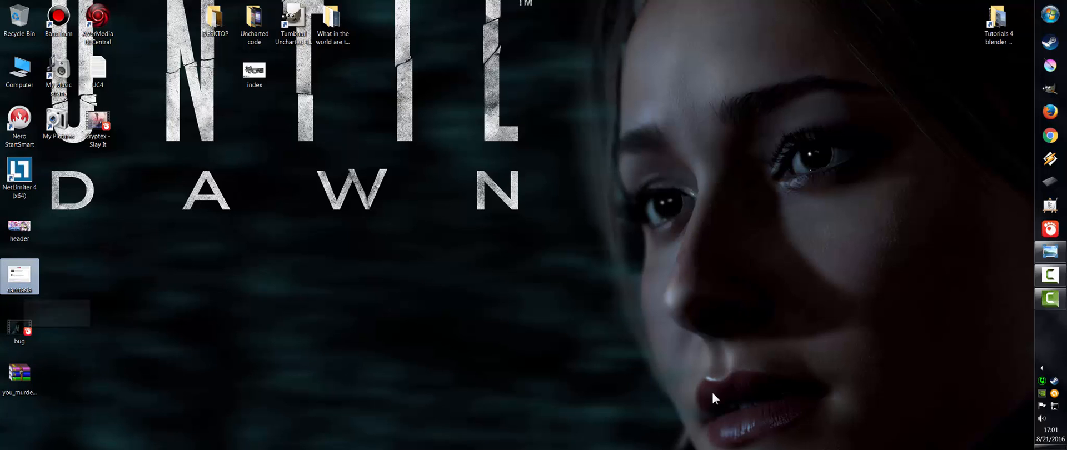
pyautogui.press('Return')
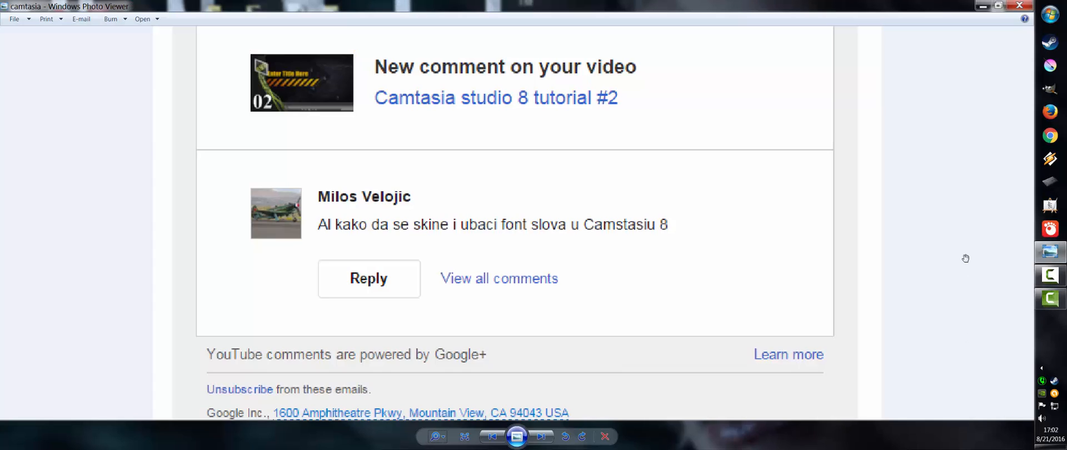
pyautogui.click(983, 7)
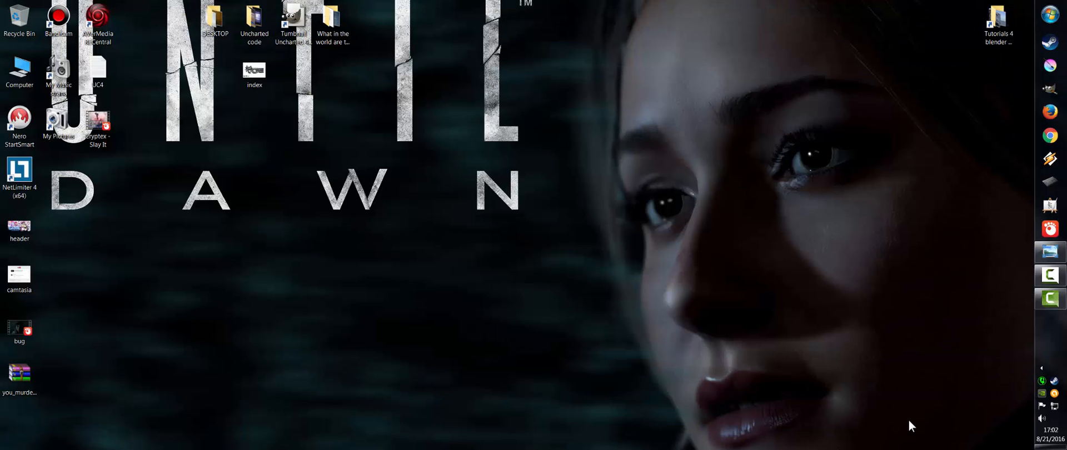